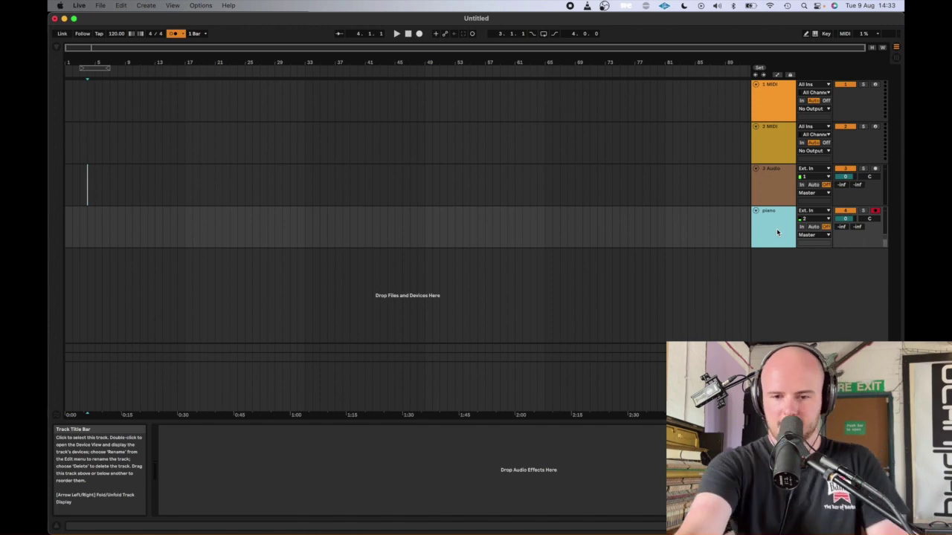
# Switch back and forth between the Session and Arrangement views to compare them, ending in the Arrangement view
pyautogui.press('Tab')
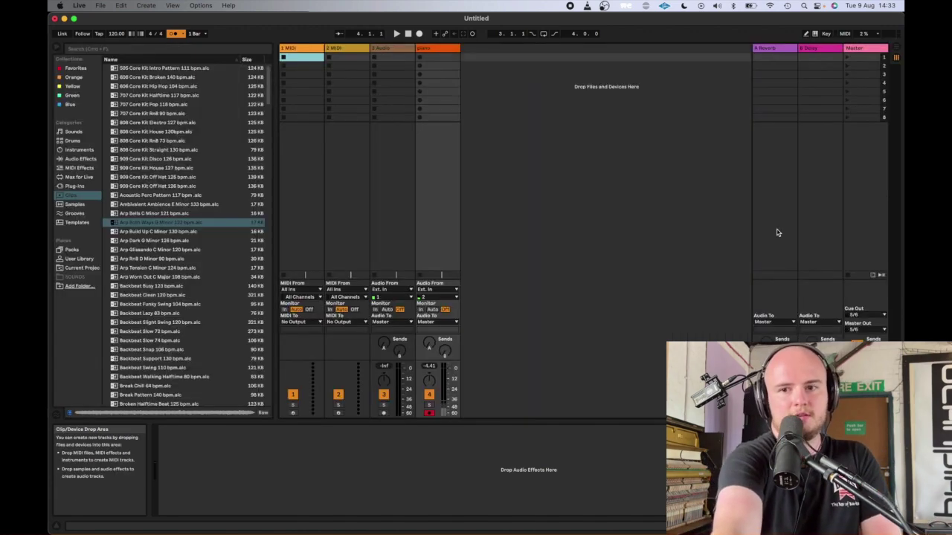
pyautogui.press('Tab')
pyautogui.press('Tab')
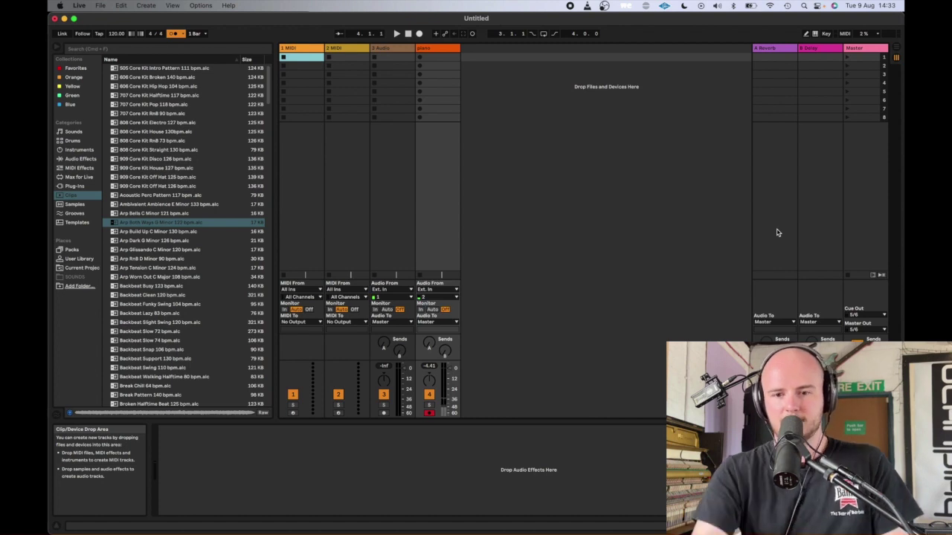
pyautogui.press('Tab')
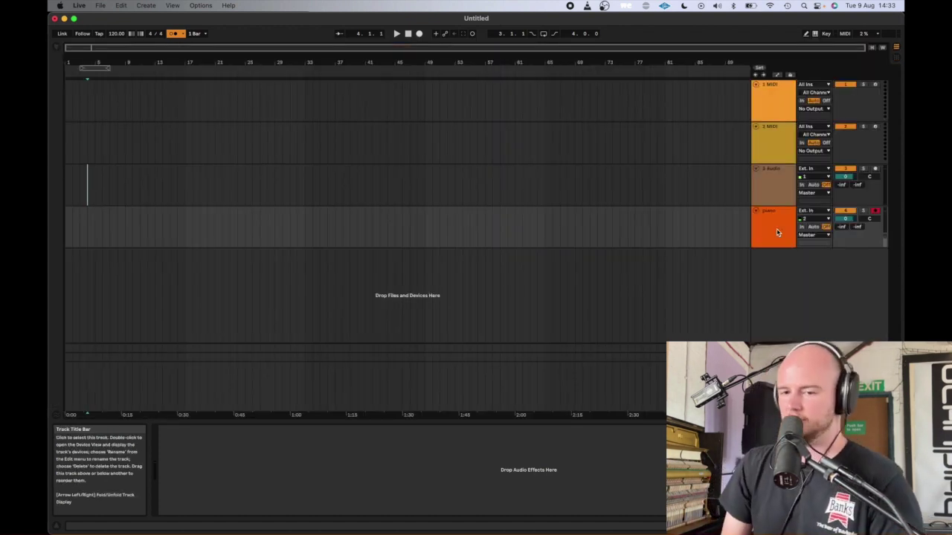
pyautogui.press('Tab')
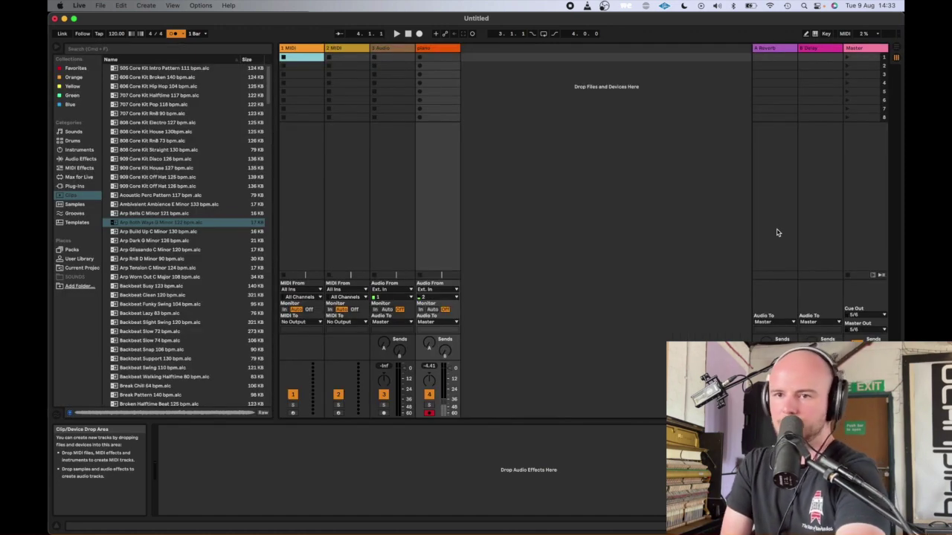
pyautogui.press('Tab')
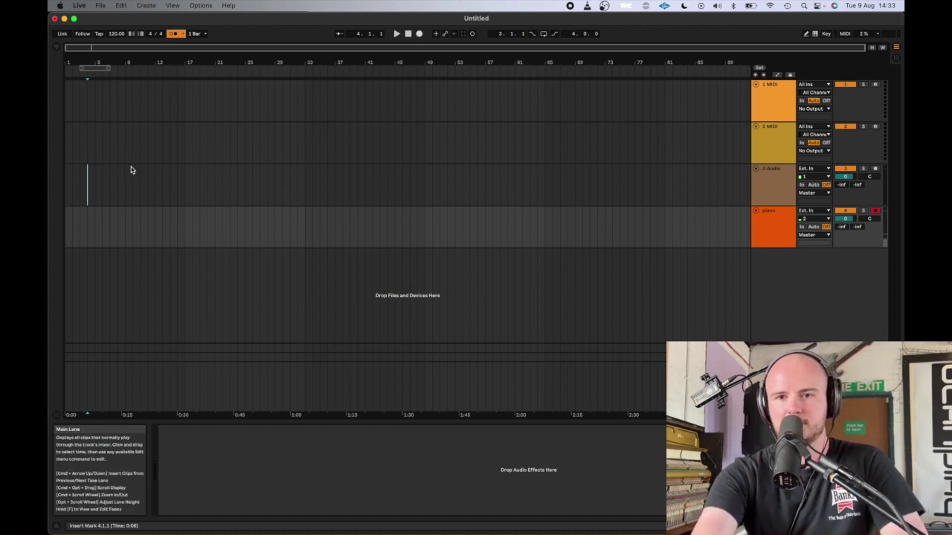
# Play the arrangement from bar 5 on the 3 Audio track and stop playback
pyautogui.click(96, 183)
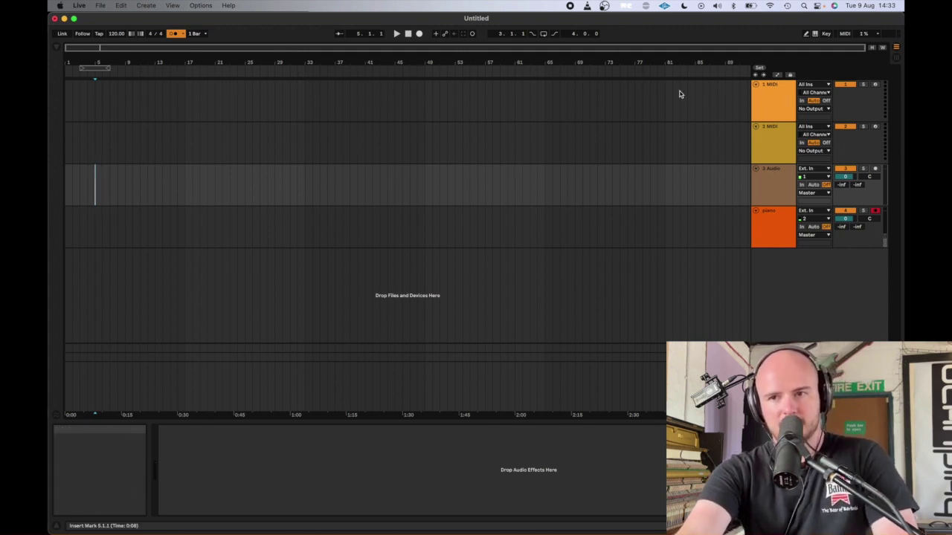
pyautogui.press('space')
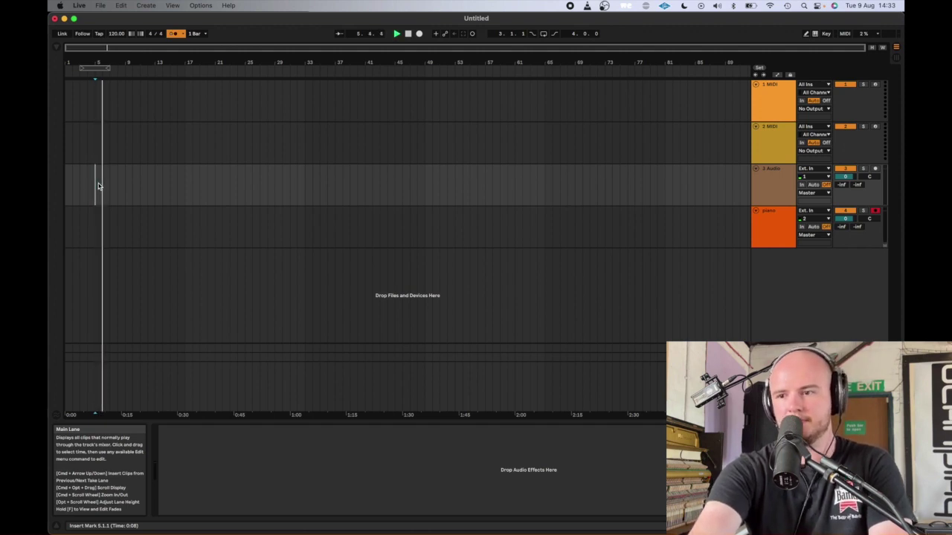
pyautogui.press('space')
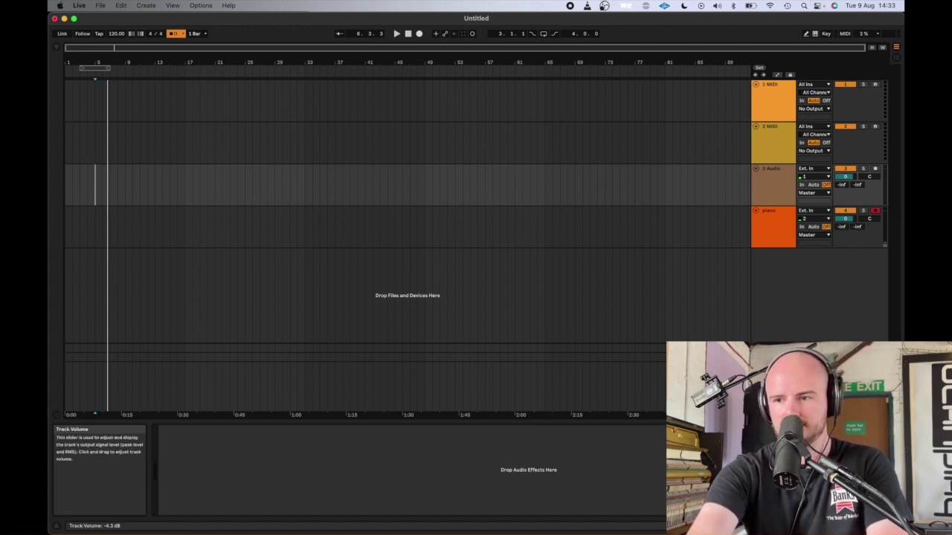
# Lower the track volume to about -6 dB and play the arrangement from bar 5 again to check the level
pyautogui.moveTo(884, 236); pyautogui.dragTo(885, 240)
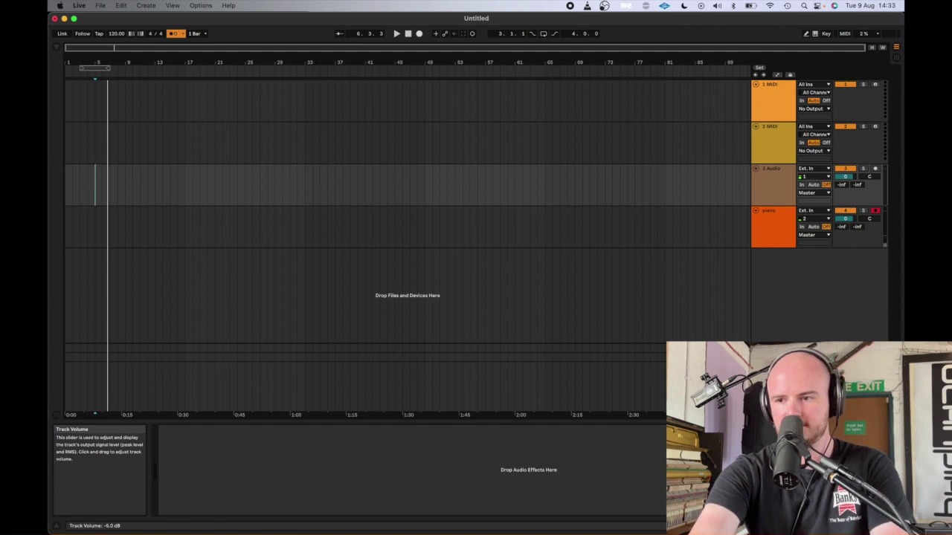
pyautogui.press('space')
pyautogui.scroll(3, 196, 255)
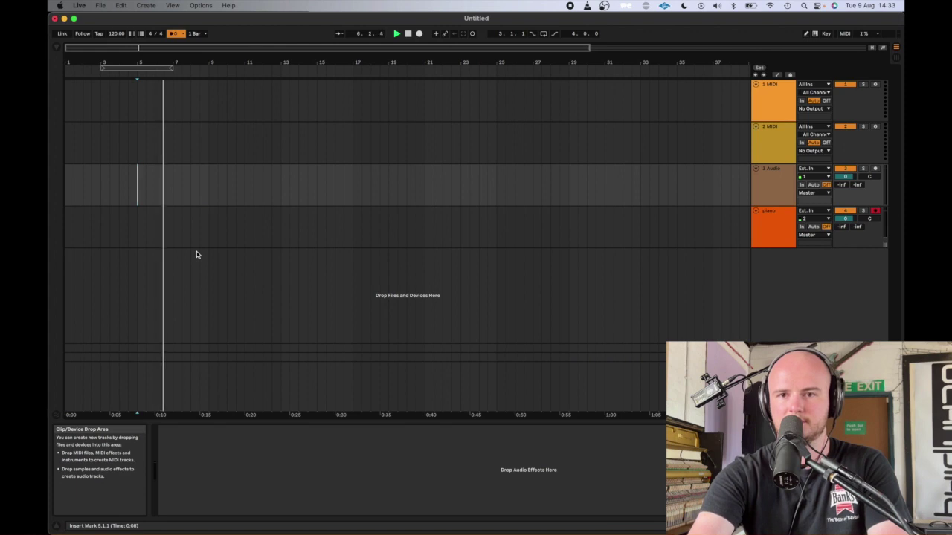
pyautogui.scroll(3, 196, 255)
pyautogui.press('space')
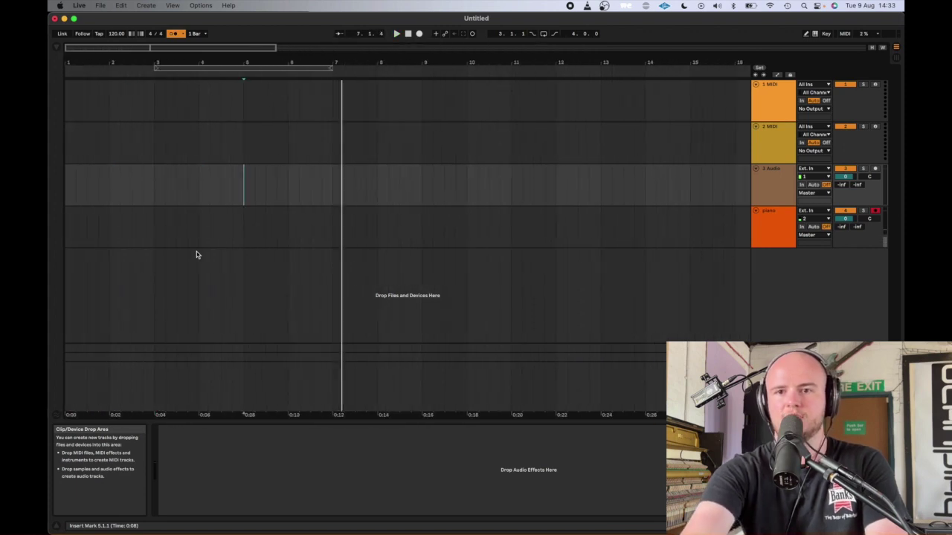
# Place the insert marker at the start of bar 3 on the 3 Audio track
pyautogui.click(160, 174)
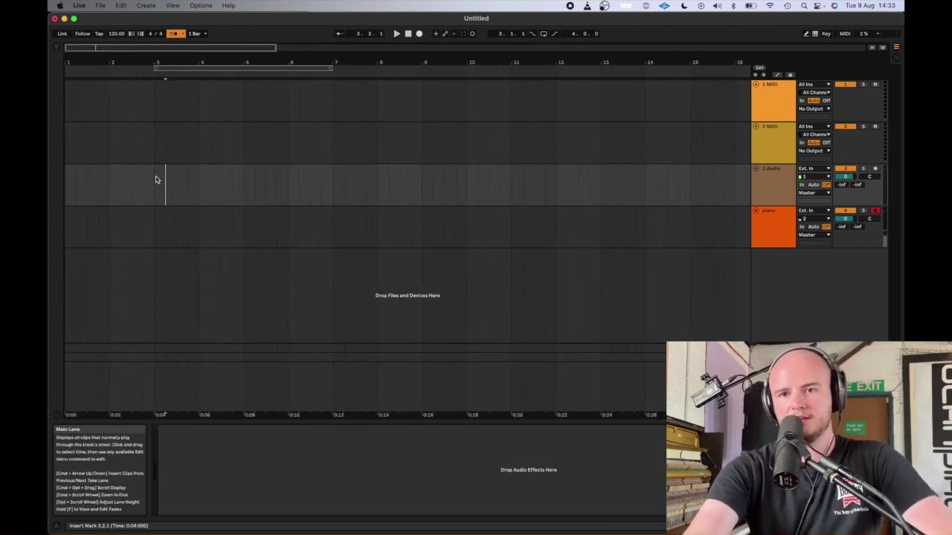
pyautogui.click(154, 182)
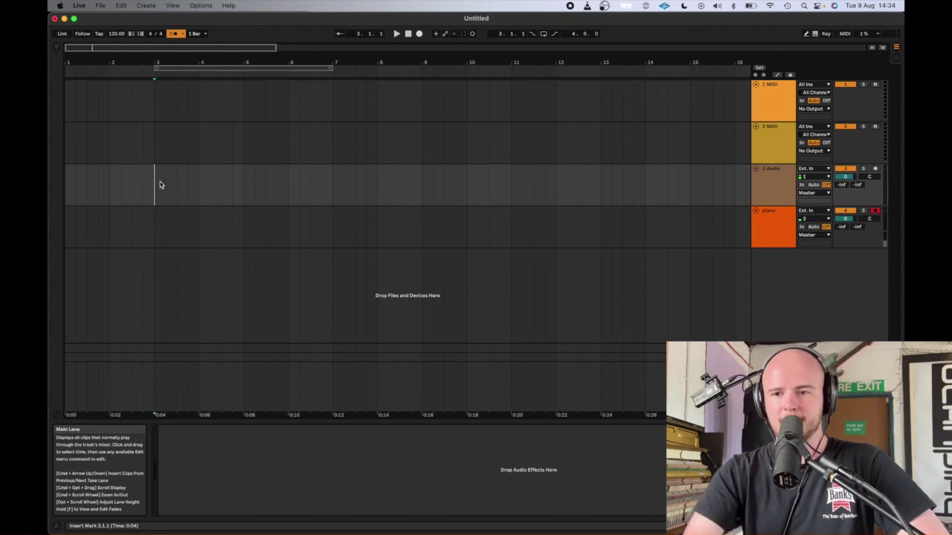
pyautogui.hotkey('ctrl', 'Up')
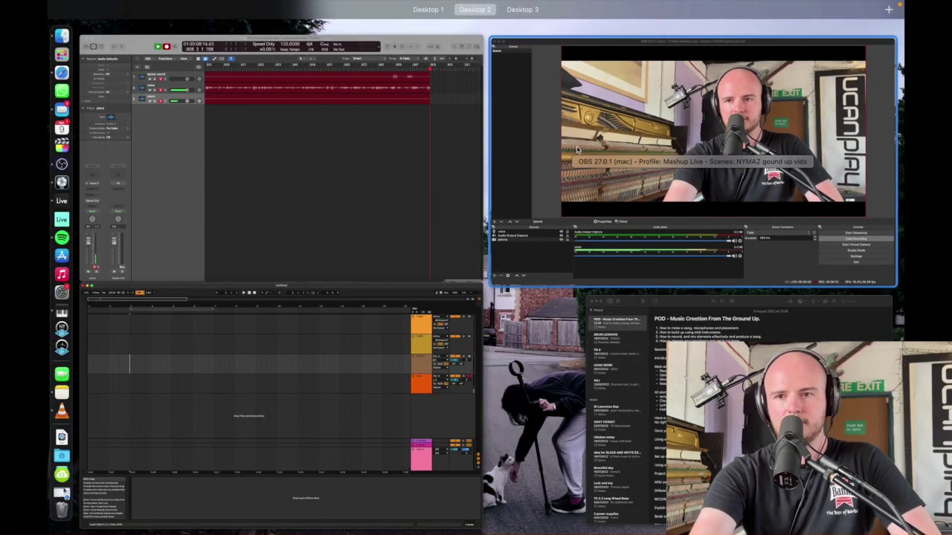
pyautogui.click(449, 329)
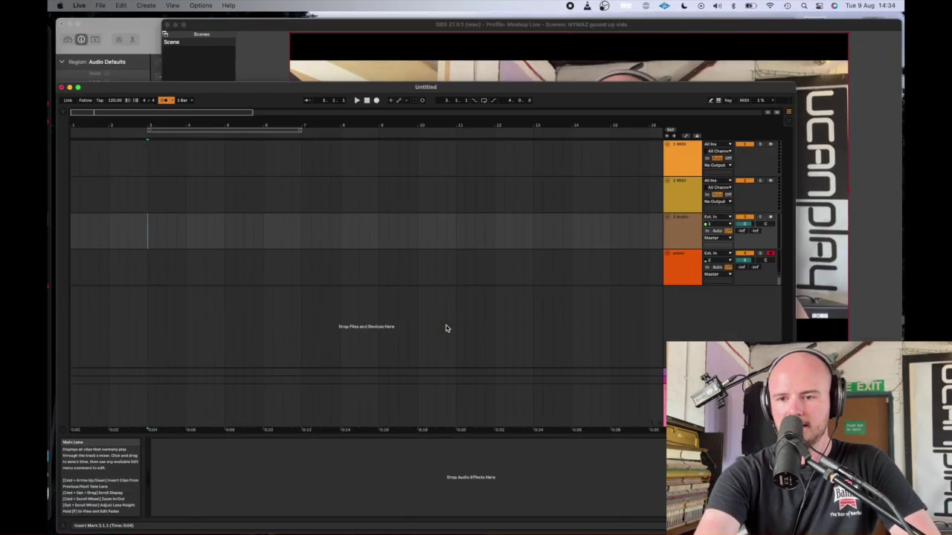
# Open the audio preferences and choose Universal Audio Thunderbolt as the audio input device
pyautogui.click(79, 6)
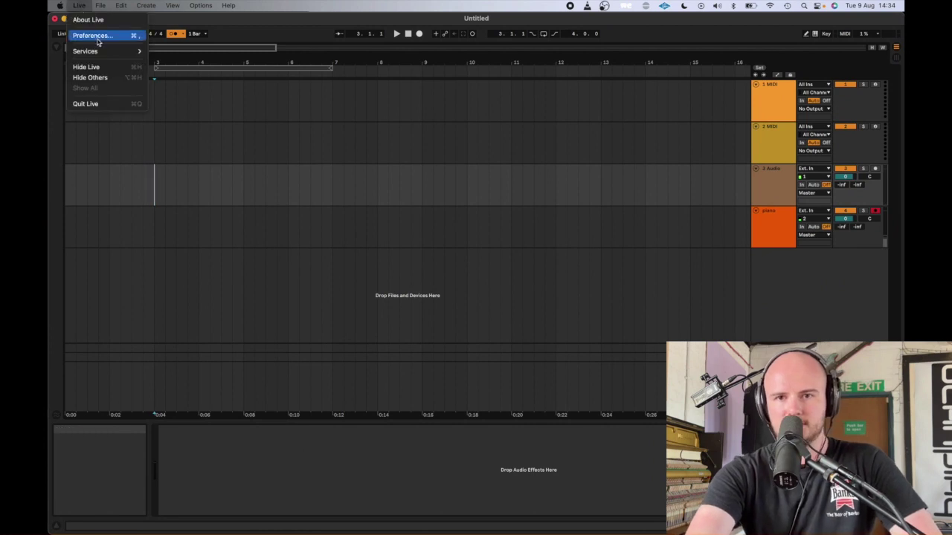
pyautogui.click(96, 37)
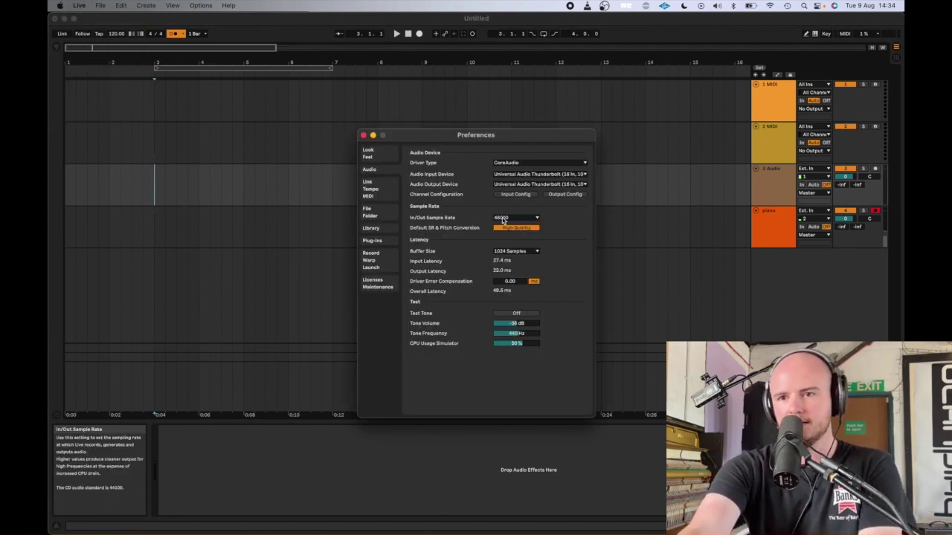
pyautogui.click(524, 175)
pyautogui.click(523, 175)
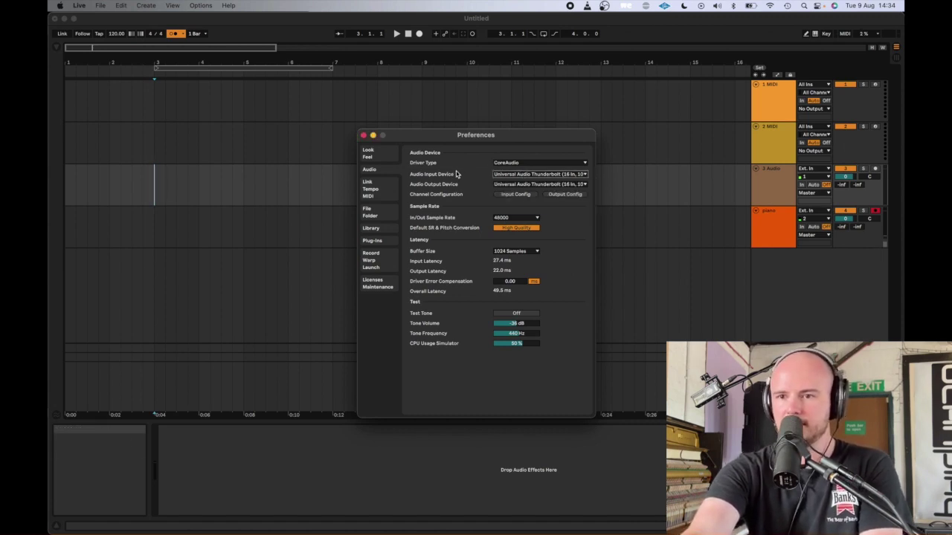
pyautogui.moveTo(450, 139); pyautogui.dragTo(436, 124)
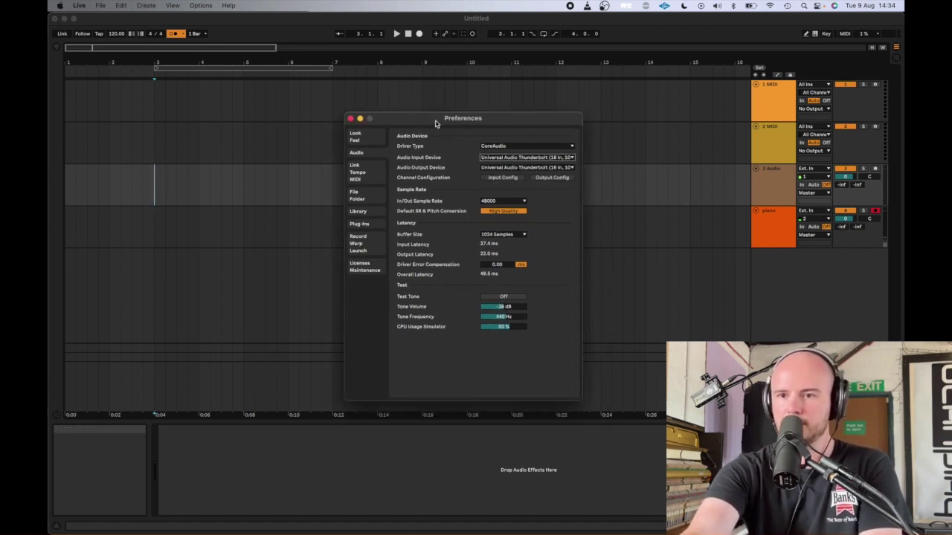
pyautogui.click(525, 158)
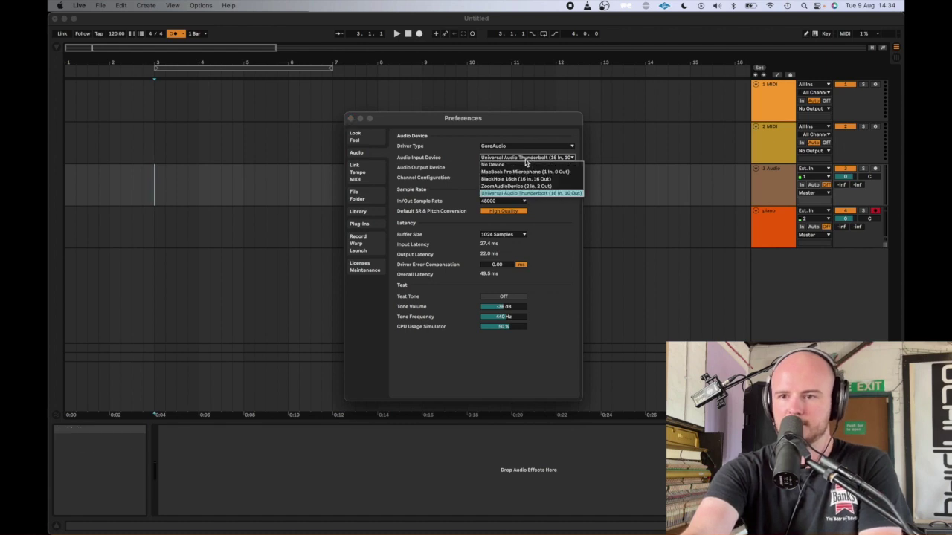
pyautogui.click(506, 194)
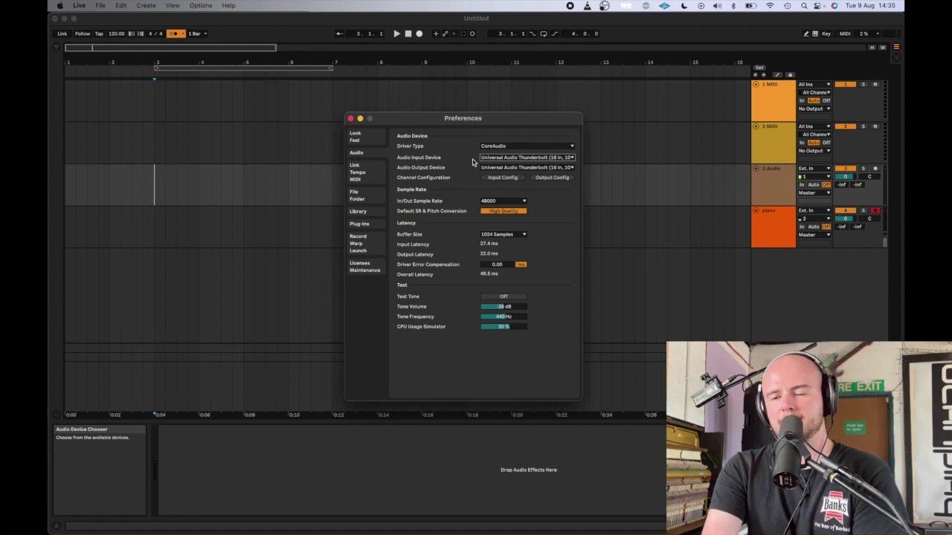
# Choose Universal Audio Thunderbolt as the audio output device
pyautogui.click(512, 159)
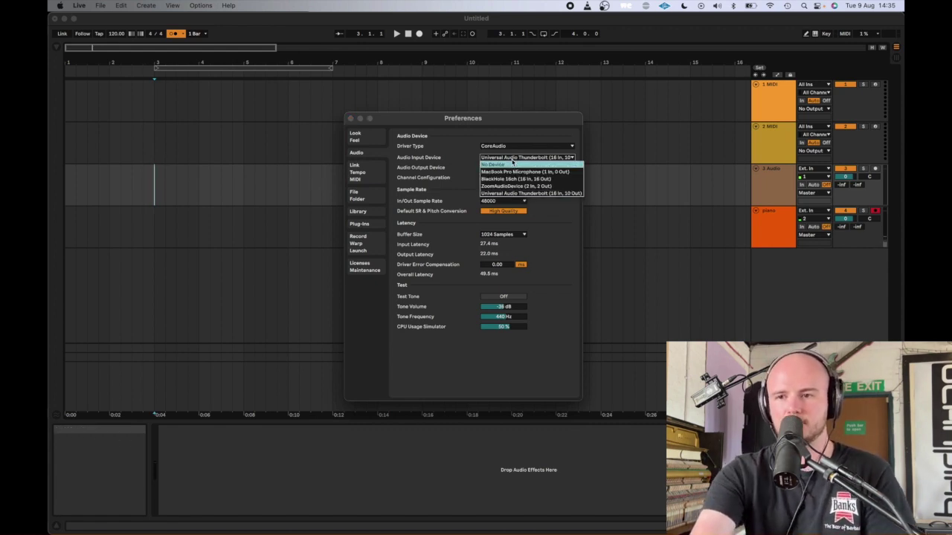
pyautogui.click(488, 162)
pyautogui.click(489, 167)
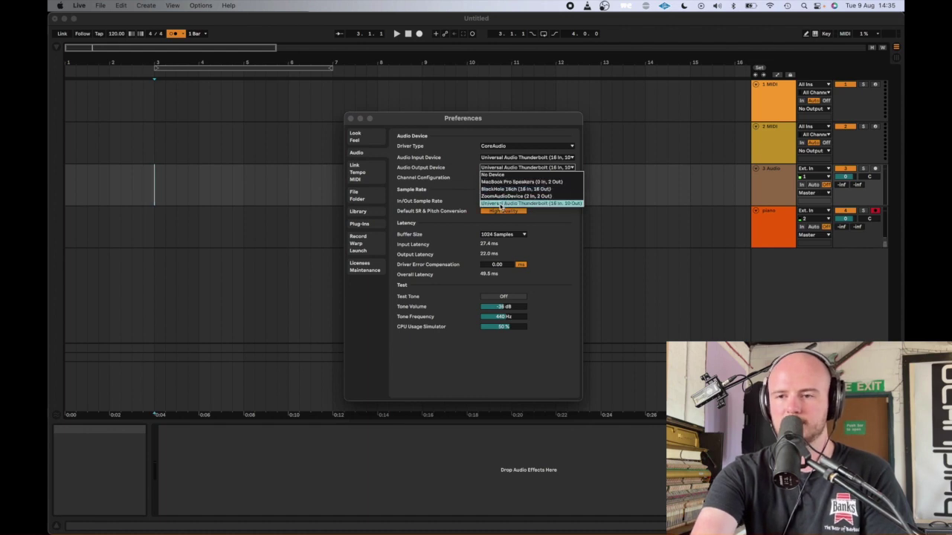
pyautogui.click(494, 203)
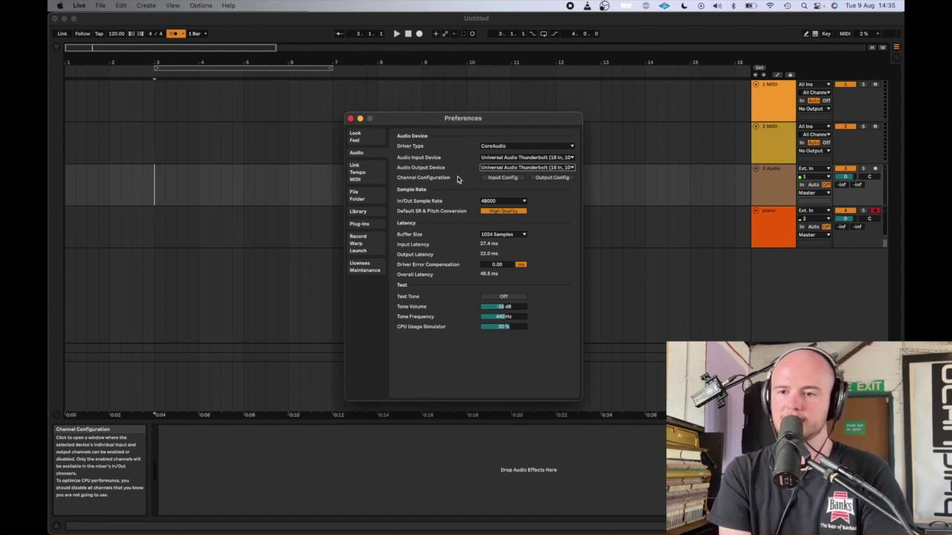
# Check which channels are enabled in the input and output configurations, accepting both, and close the preferences
pyautogui.click(514, 179)
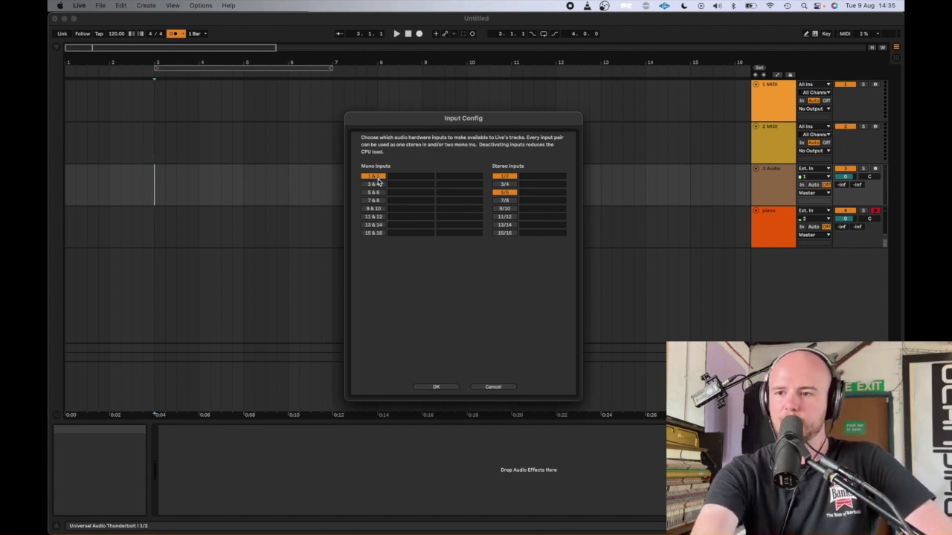
pyautogui.click(441, 386)
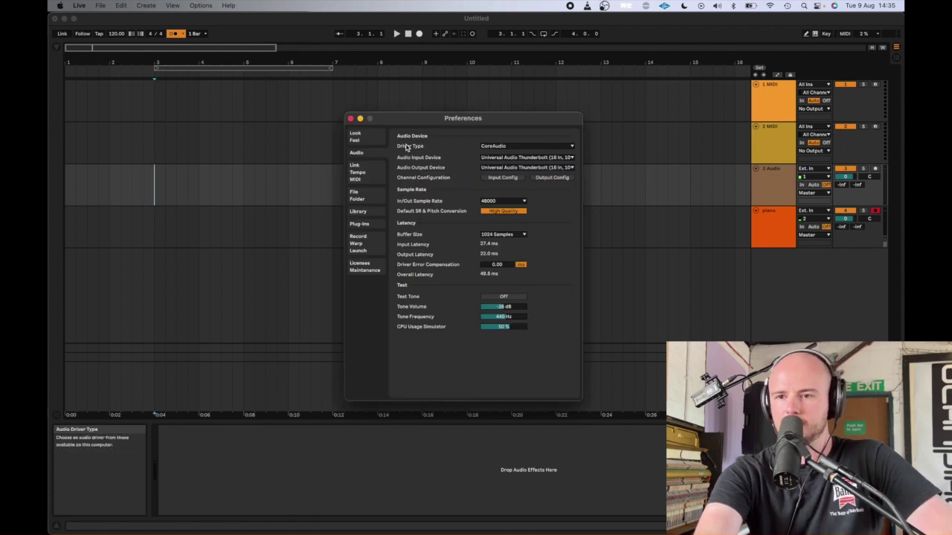
pyautogui.click(567, 178)
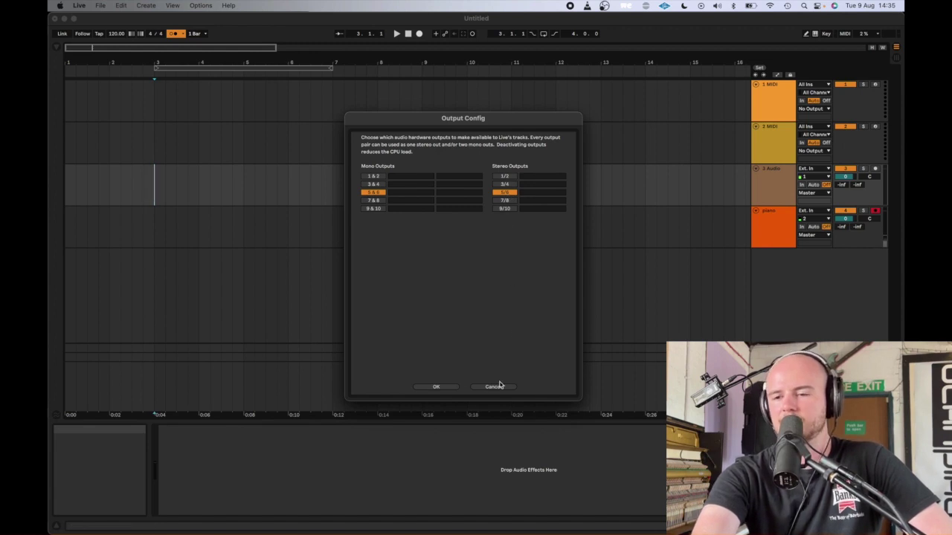
pyautogui.click(435, 388)
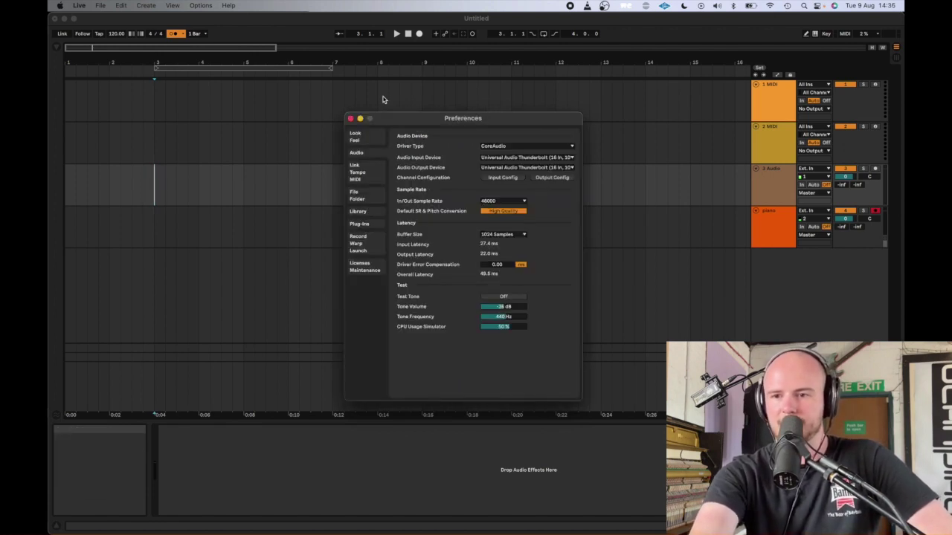
pyautogui.click(351, 119)
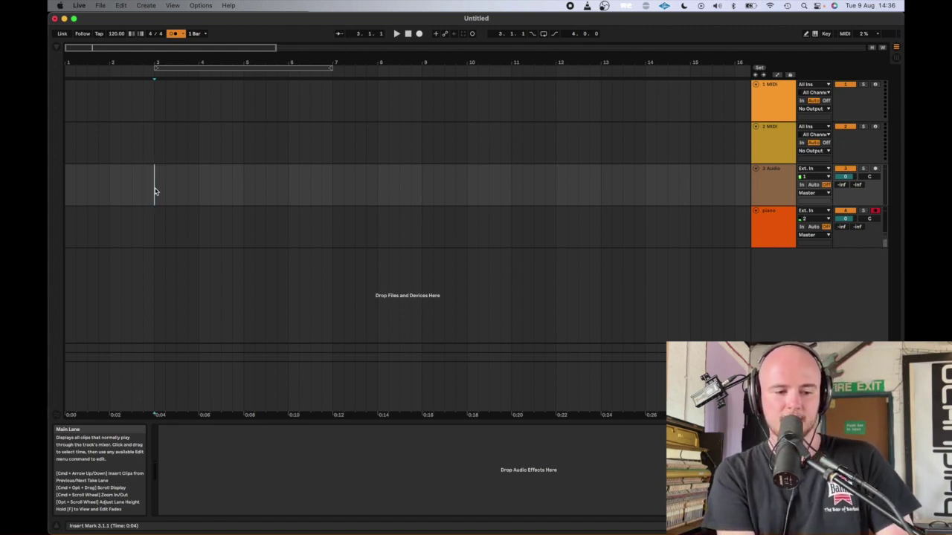
pyautogui.click(775, 227)
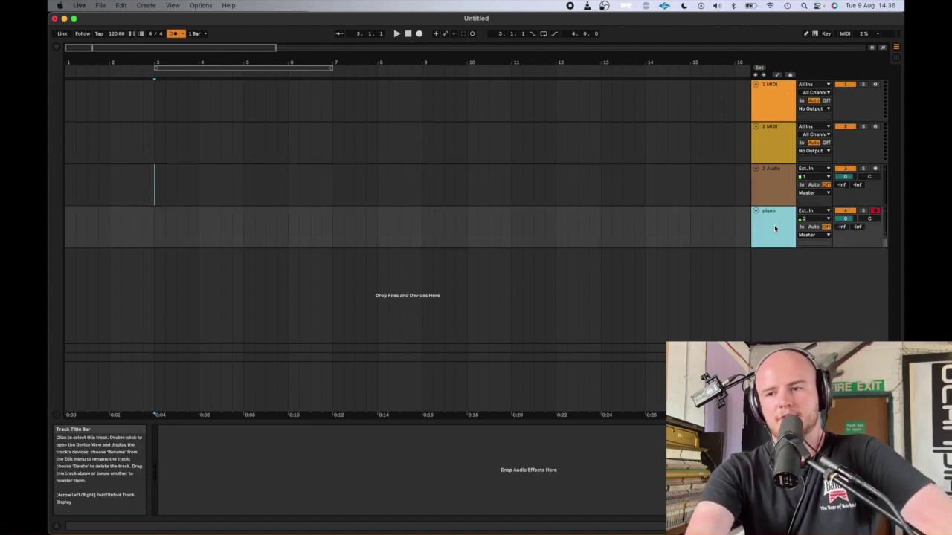
pyautogui.click(769, 187)
pyautogui.click(767, 142)
pyautogui.moveTo(765, 116); pyautogui.dragTo(766, 94)
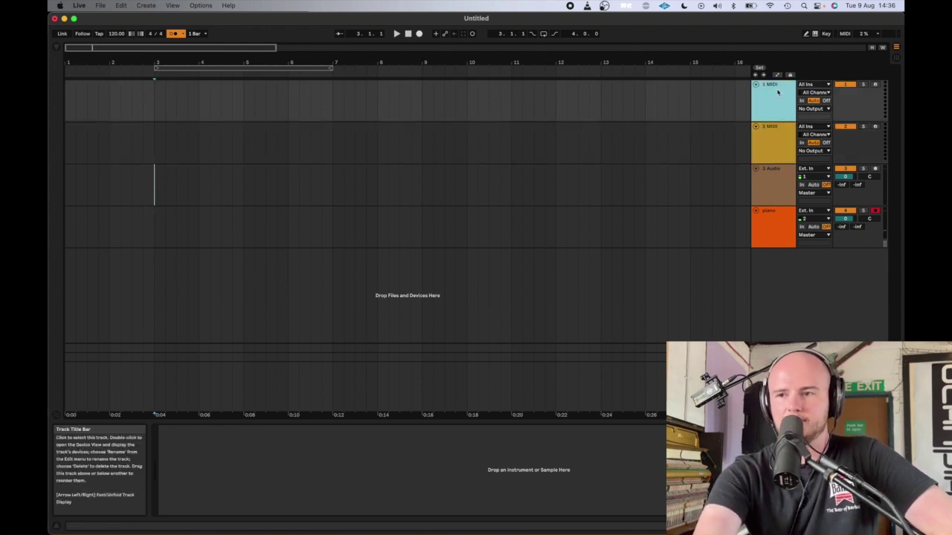
pyautogui.press('super+z')
pyautogui.click(779, 189)
# Select the piano track and set its external input channel to 2
pyautogui.click(784, 223)
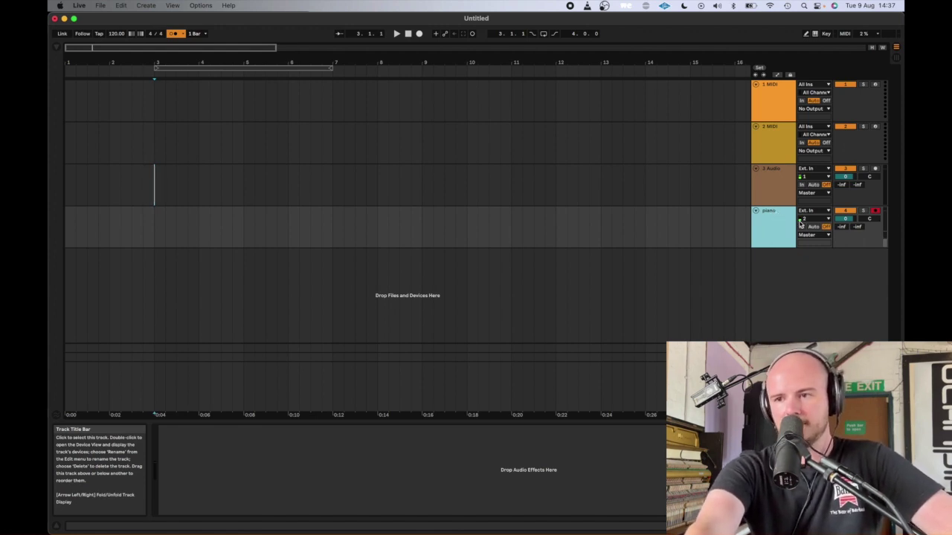
pyautogui.click(803, 219)
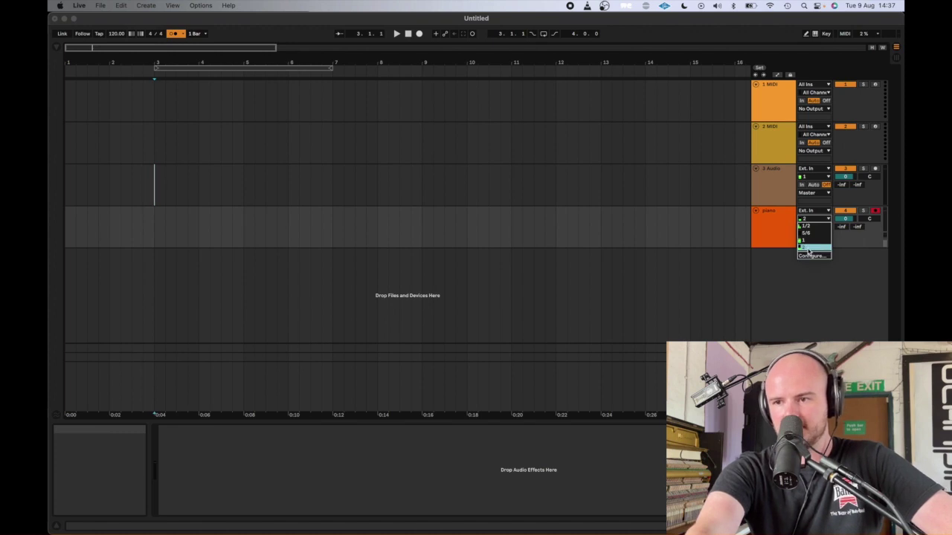
pyautogui.click(809, 250)
pyautogui.click(814, 219)
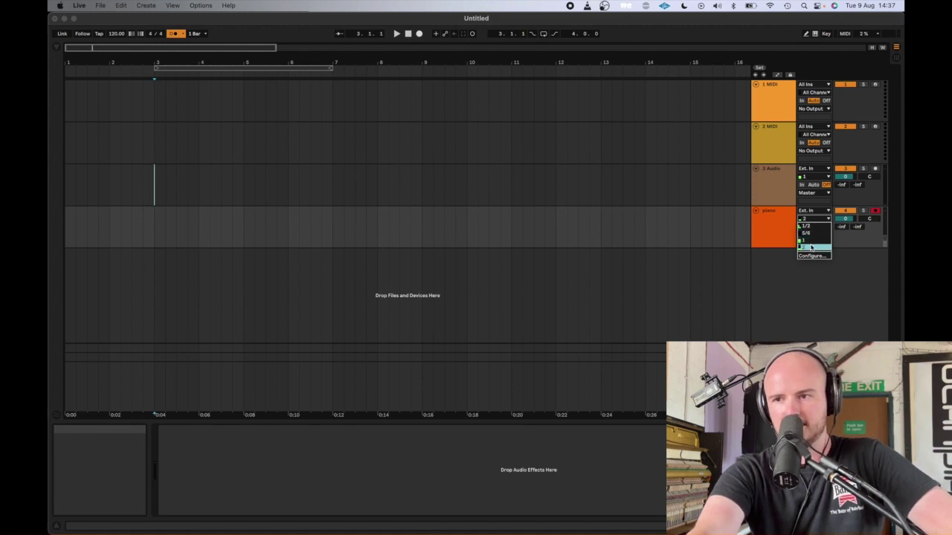
pyautogui.click(811, 247)
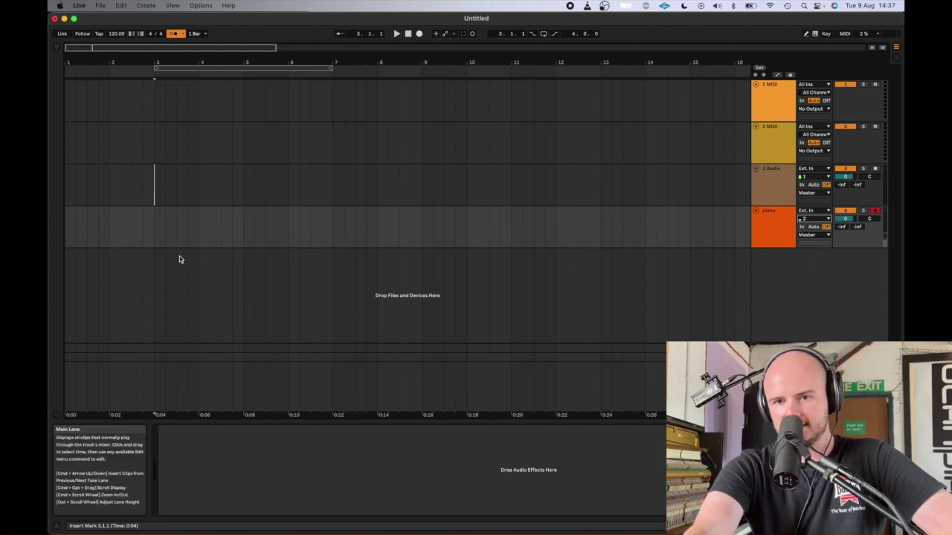
# Tap in a four-beat tempo by ear, stop playback and set the project tempo to 90 BPM
pyautogui.click(875, 212)
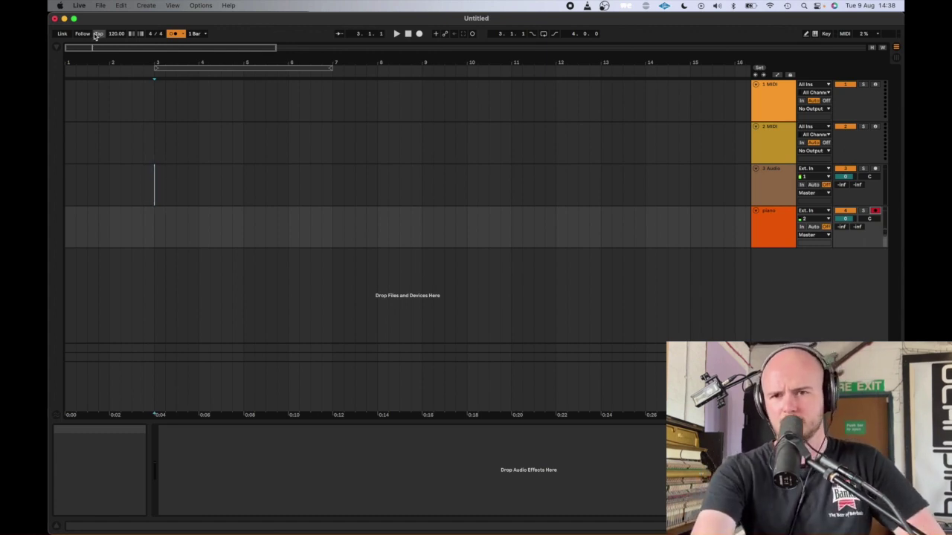
pyautogui.press('space')
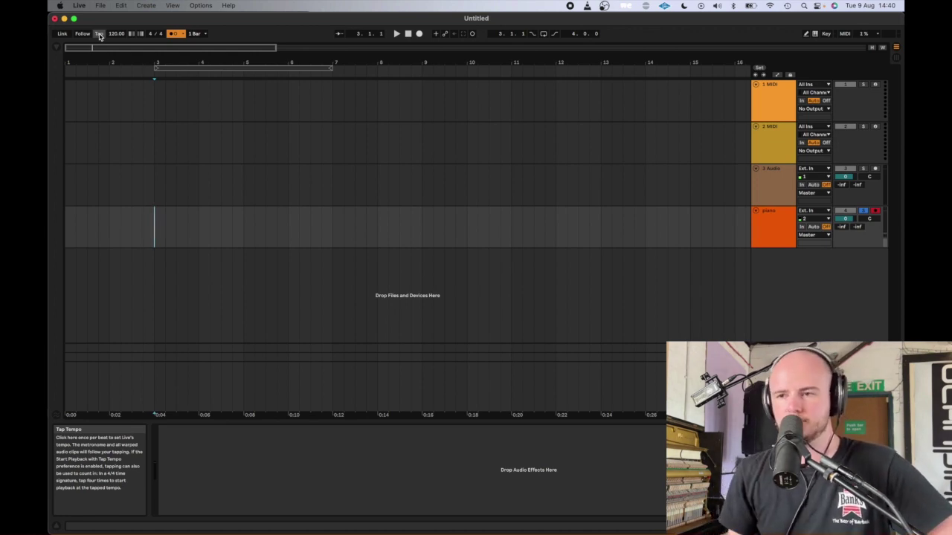
pyautogui.click(99, 35)
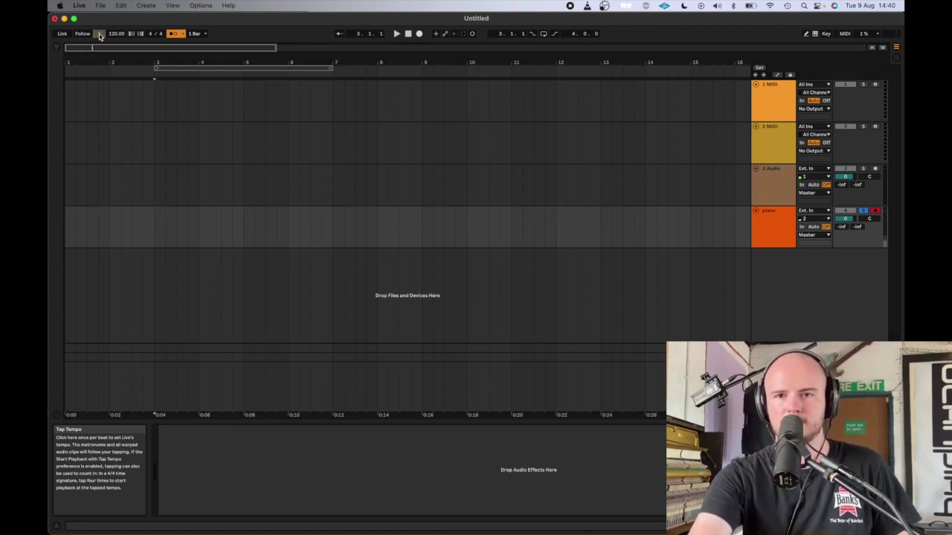
pyautogui.click(99, 35)
pyautogui.click(99, 35)
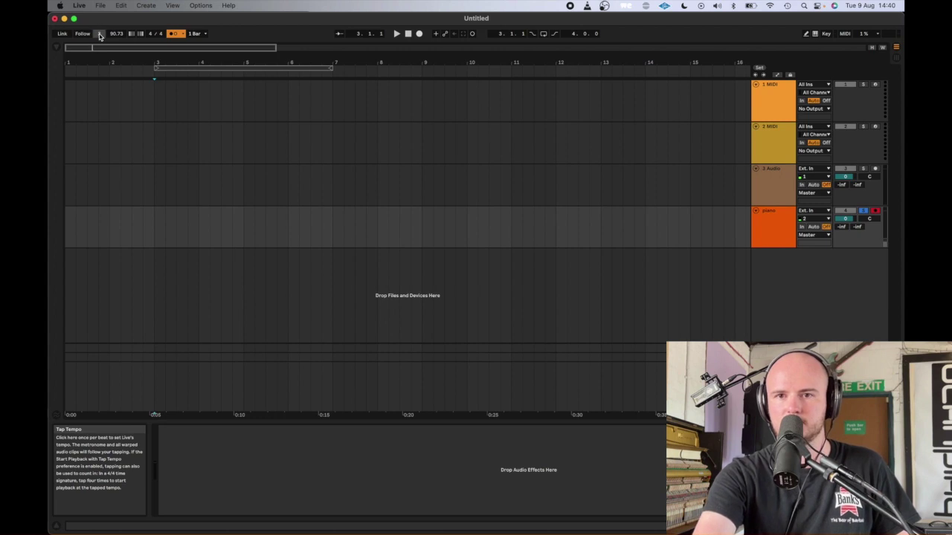
pyautogui.click(99, 34)
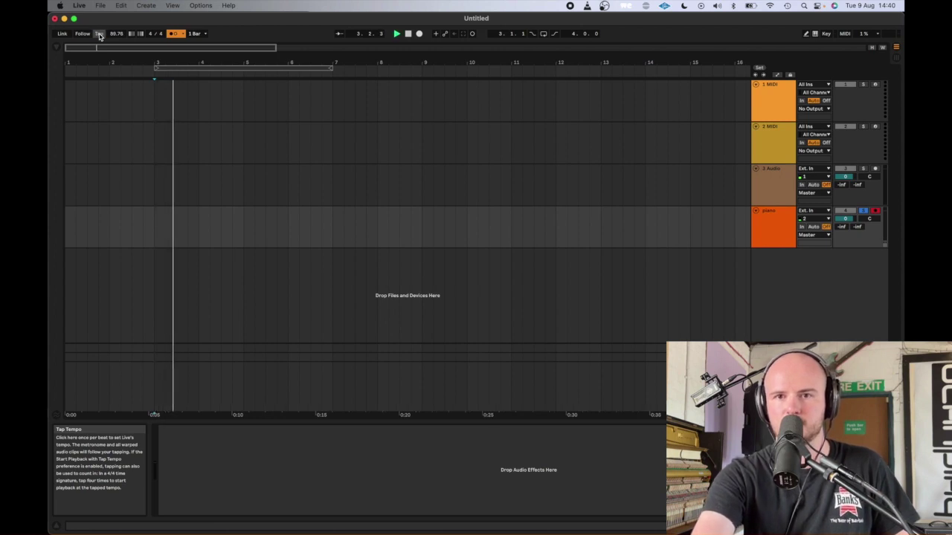
pyautogui.press('space')
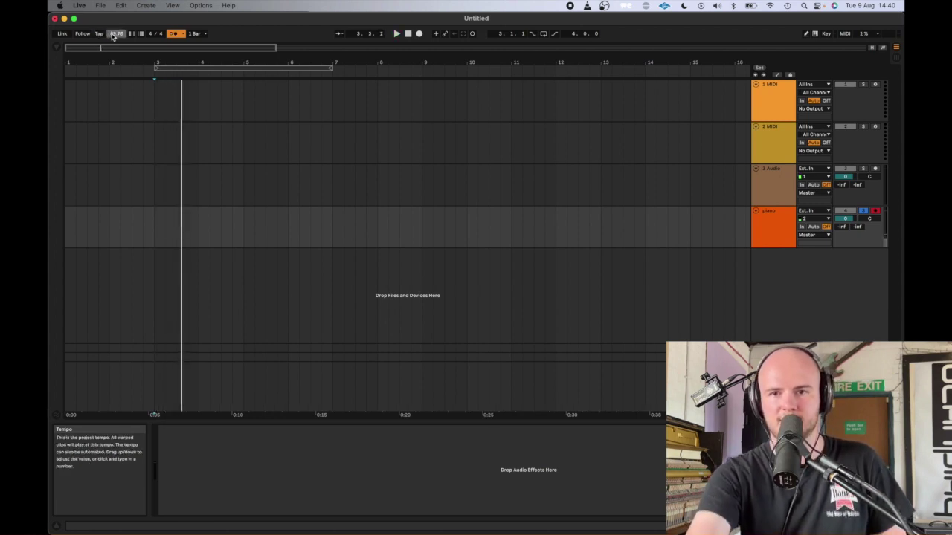
pyautogui.write('90')
pyautogui.press('Return')
# Place the insert marker at bar 3 on the piano track and listen to the metronome from there
pyautogui.click(199, 180)
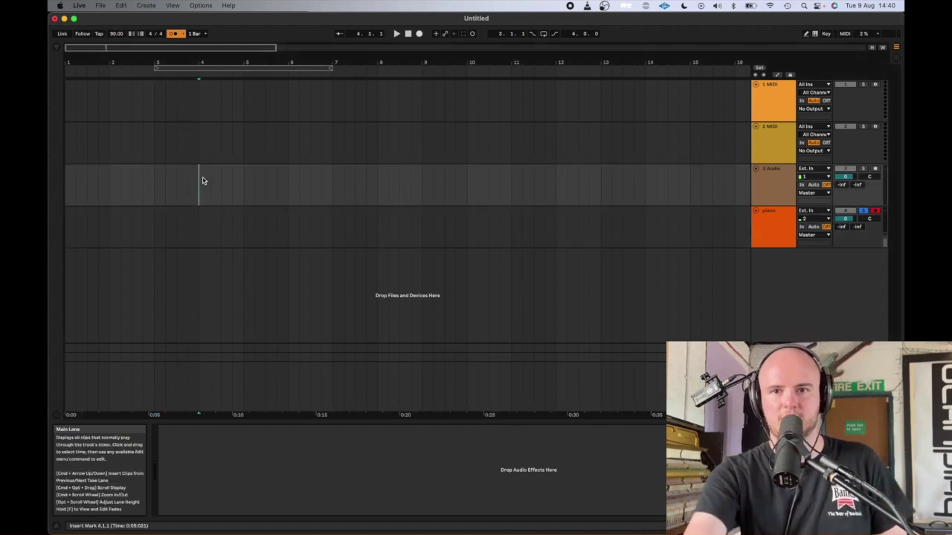
pyautogui.click(110, 223)
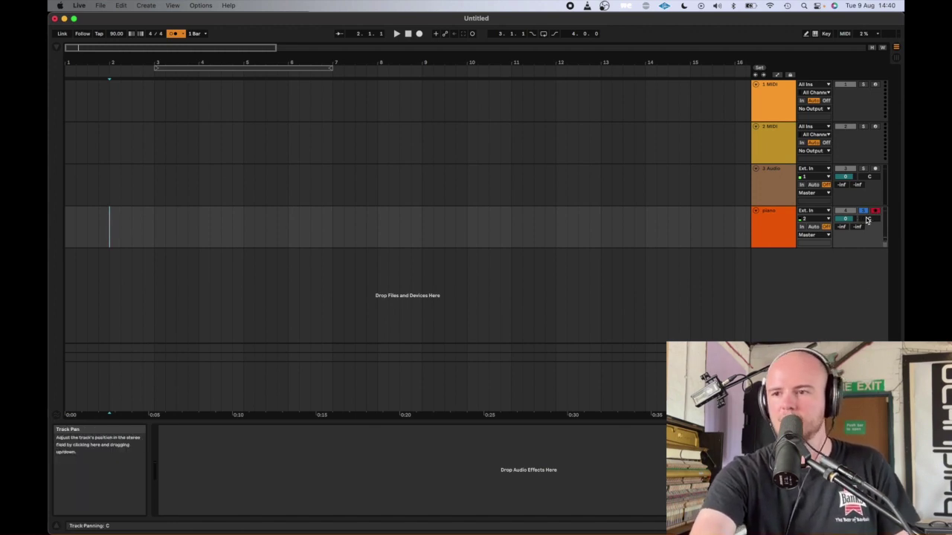
pyautogui.click(101, 229)
pyautogui.click(165, 227)
pyautogui.click(158, 227)
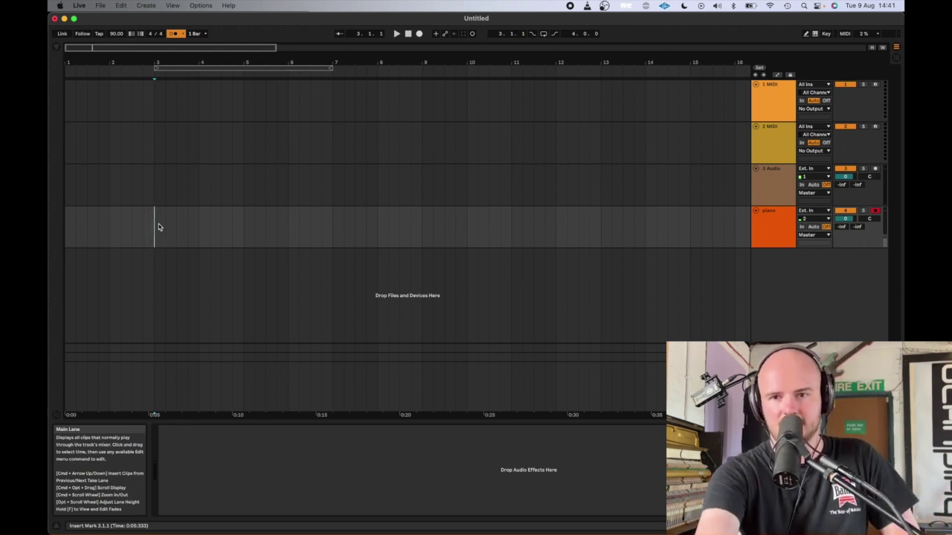
pyautogui.press('space')
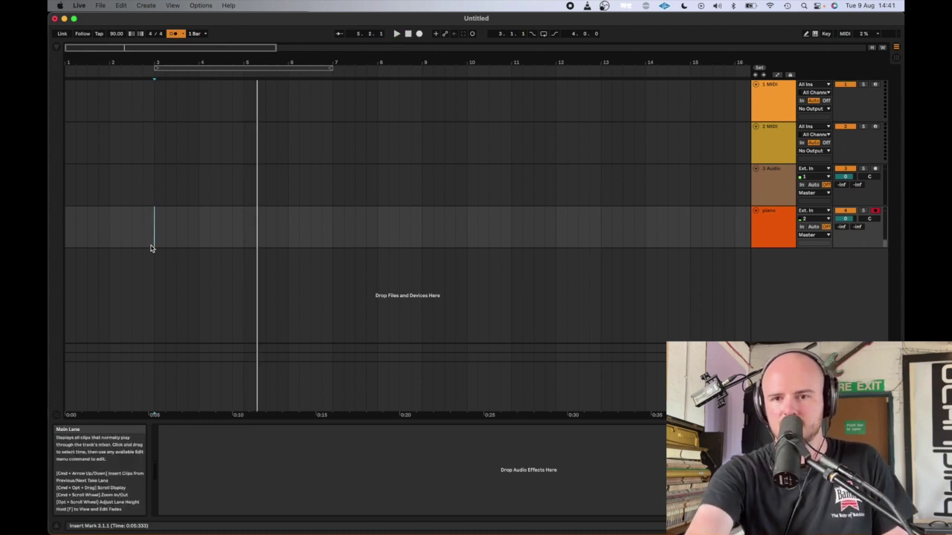
pyautogui.press('space')
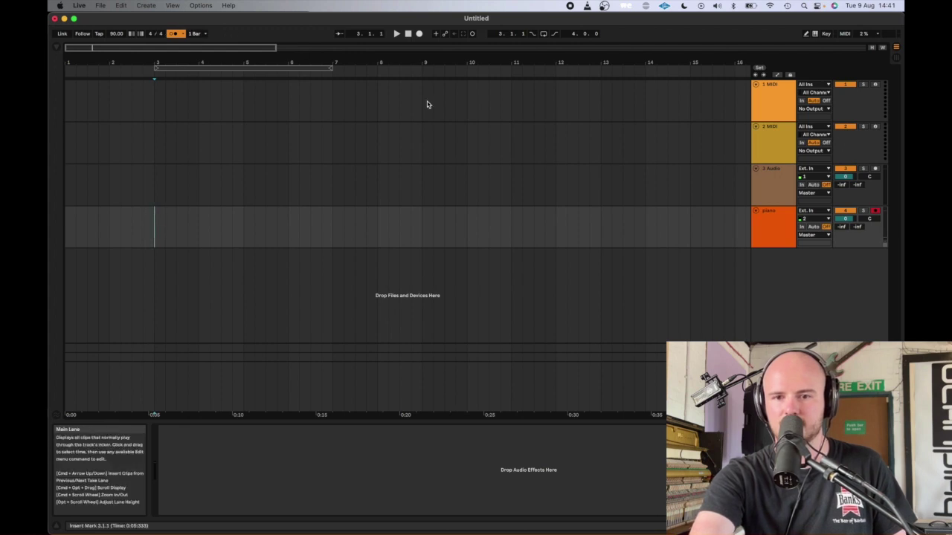
# Record a piano take from bar 3 to about bar 13 and play it back from bar 5
pyautogui.click(420, 34)
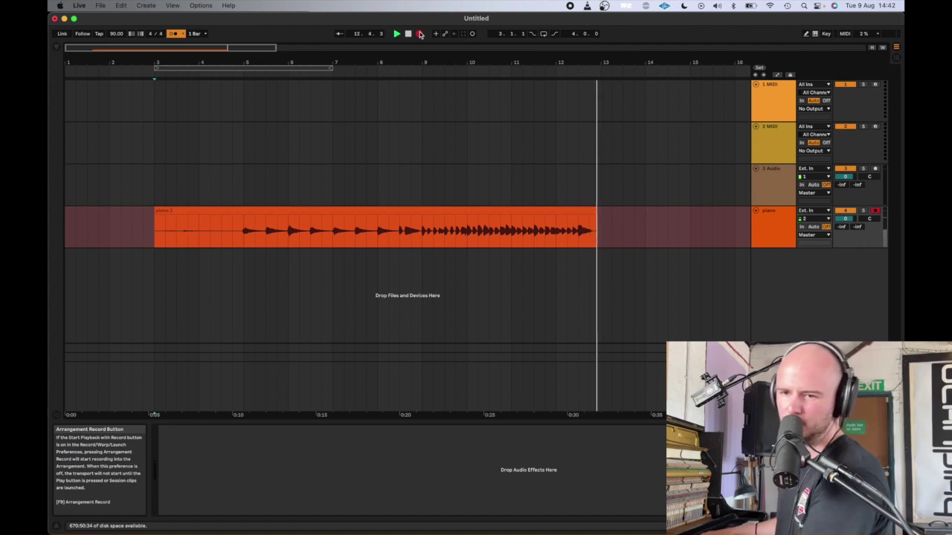
pyautogui.click(420, 34)
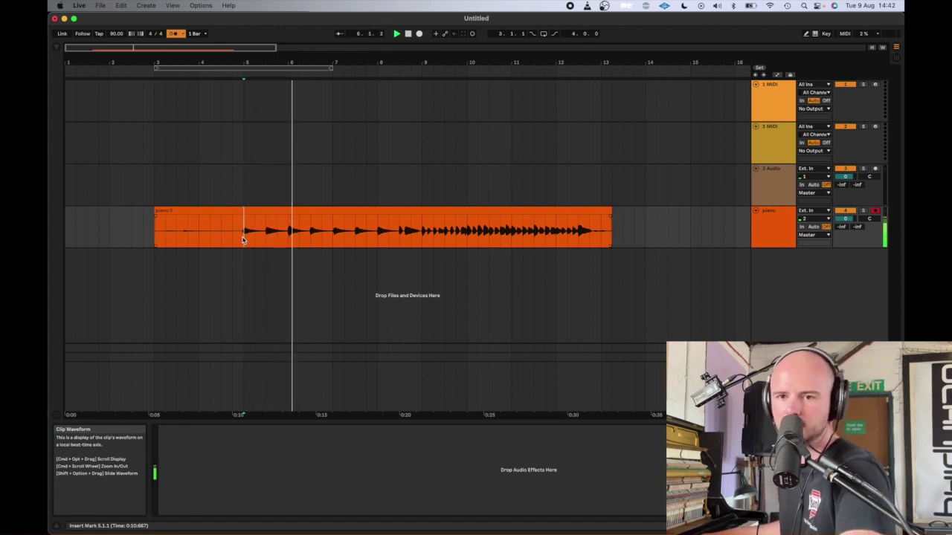
pyautogui.press('space')
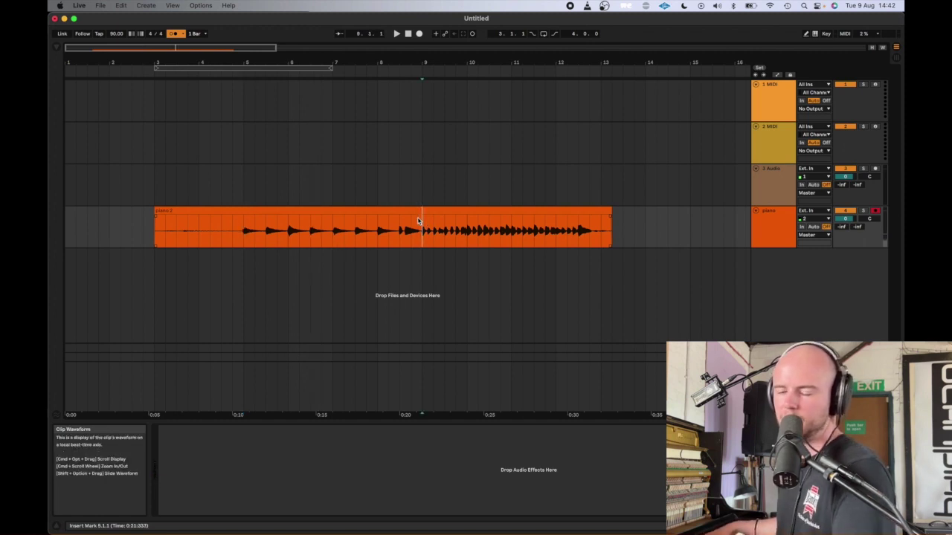
pyautogui.hscroll(2, 418, 221)
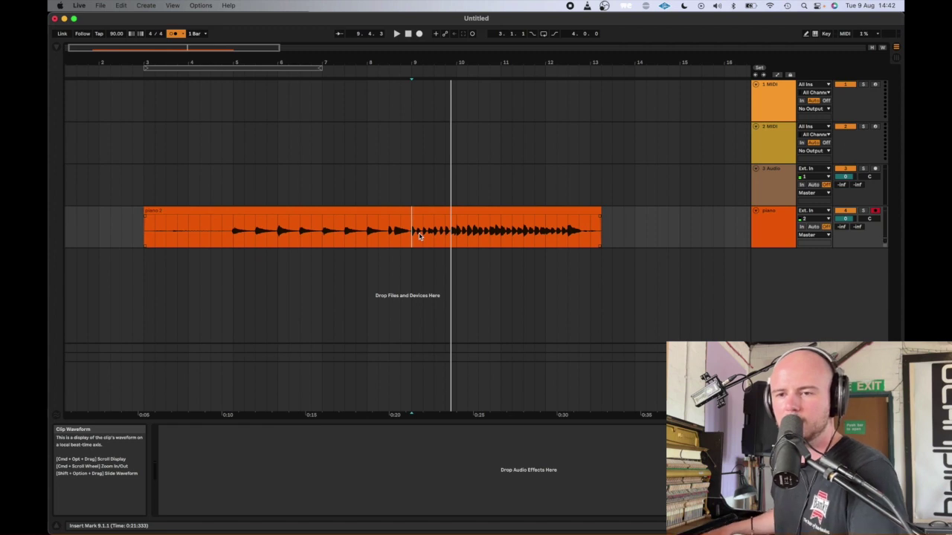
# Record over the end of the piano take from bar 8 to about bar 13, doing it twice to replace the first retake
pyautogui.click(420, 235)
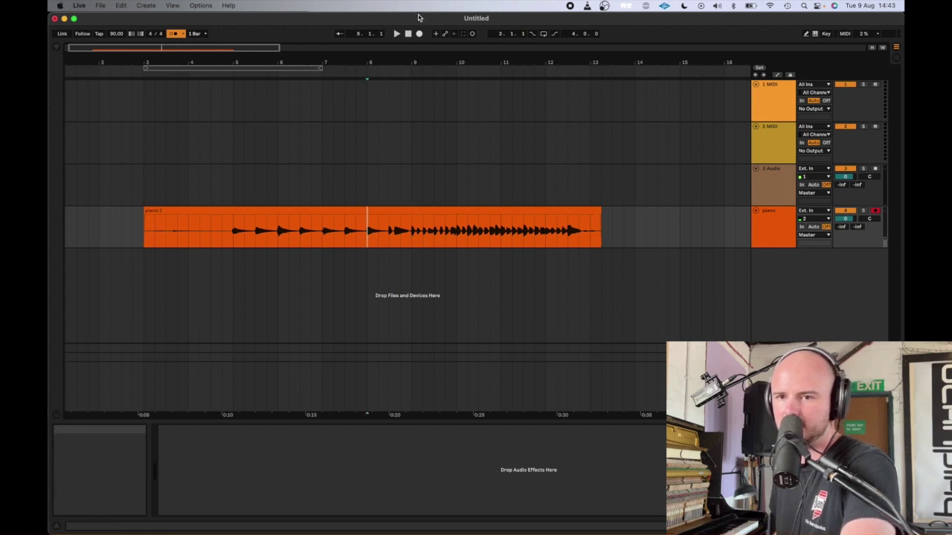
pyautogui.click(418, 35)
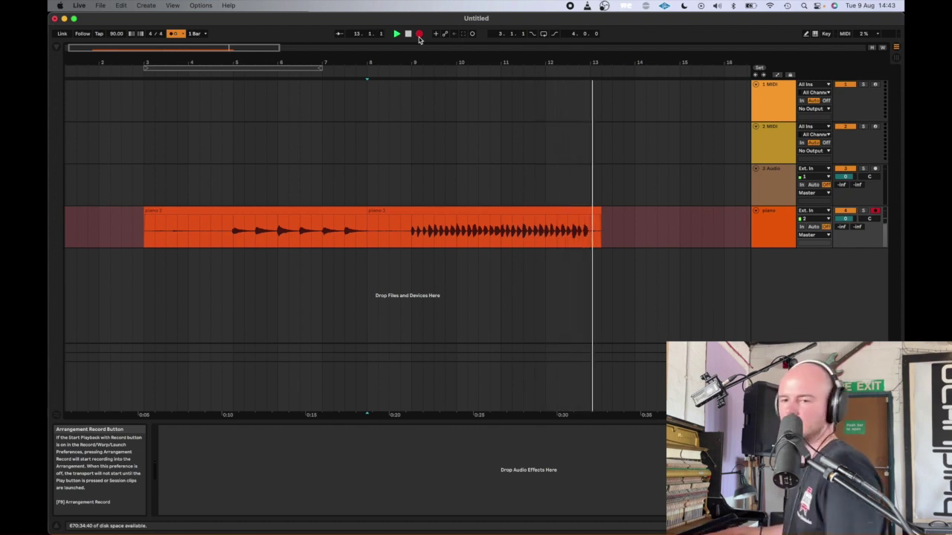
pyautogui.press('space')
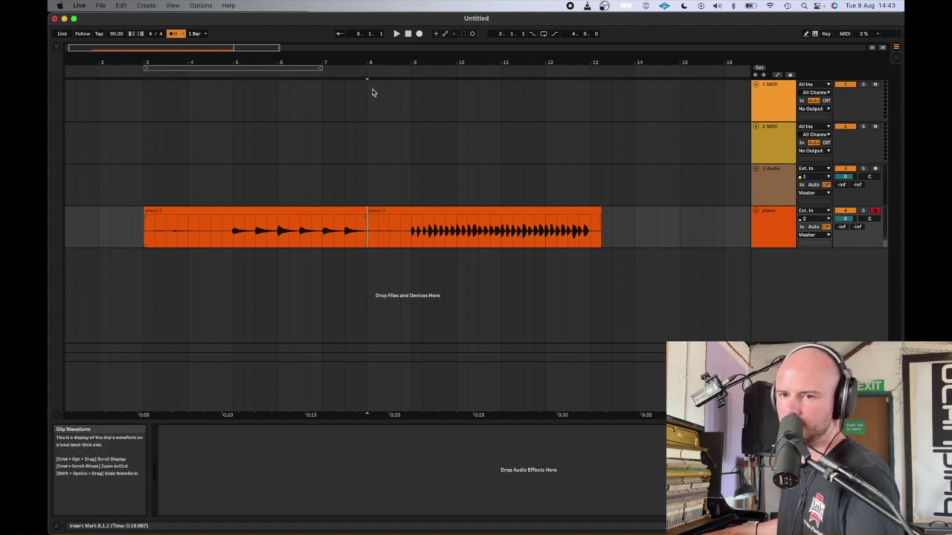
pyautogui.click(421, 35)
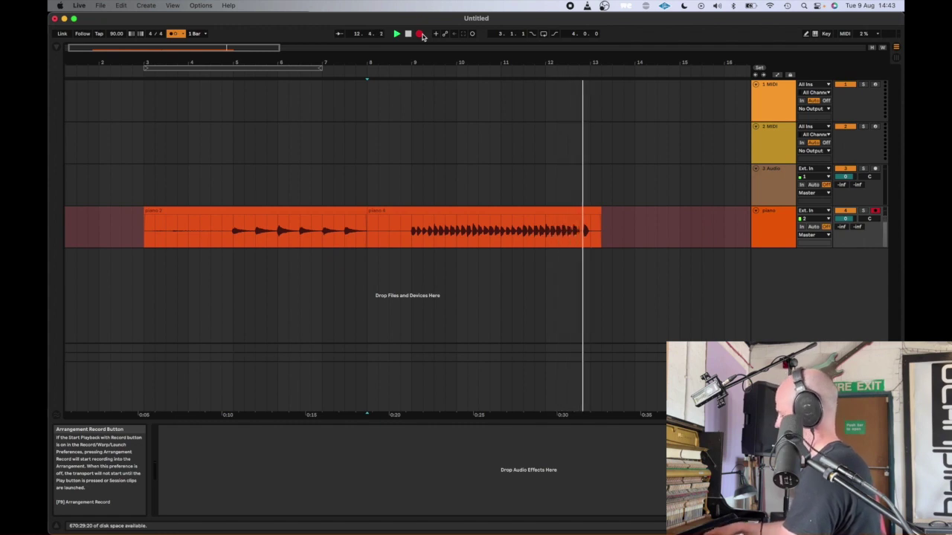
pyautogui.click(421, 34)
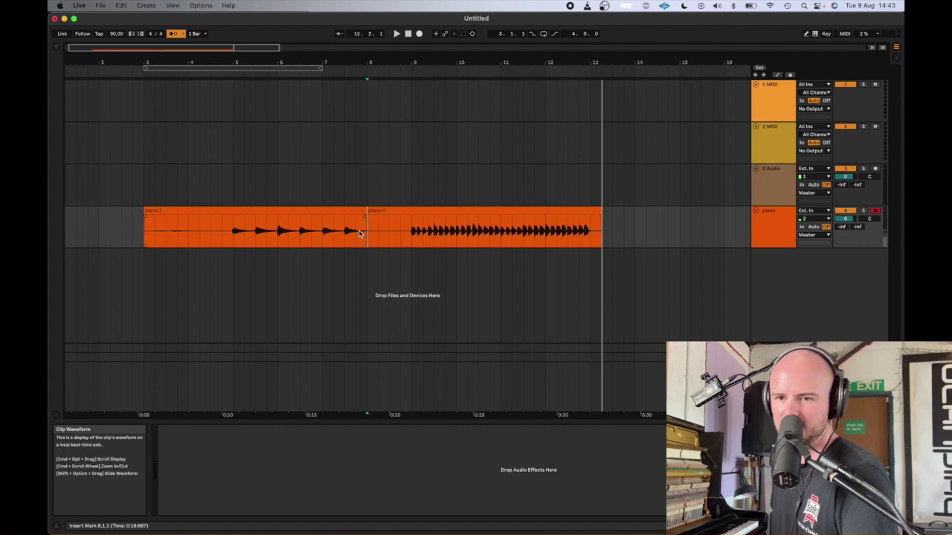
# Extend the first piano clip to bar 9 over the start of the retake and listen to the join from bar 8
pyautogui.moveTo(367, 210); pyautogui.dragTo(413, 209)
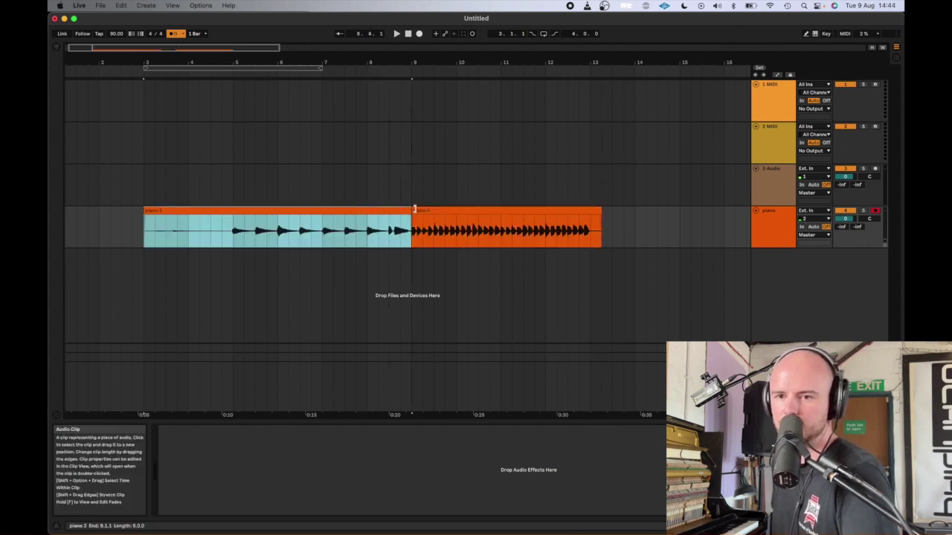
pyautogui.click(367, 234)
pyautogui.press('space')
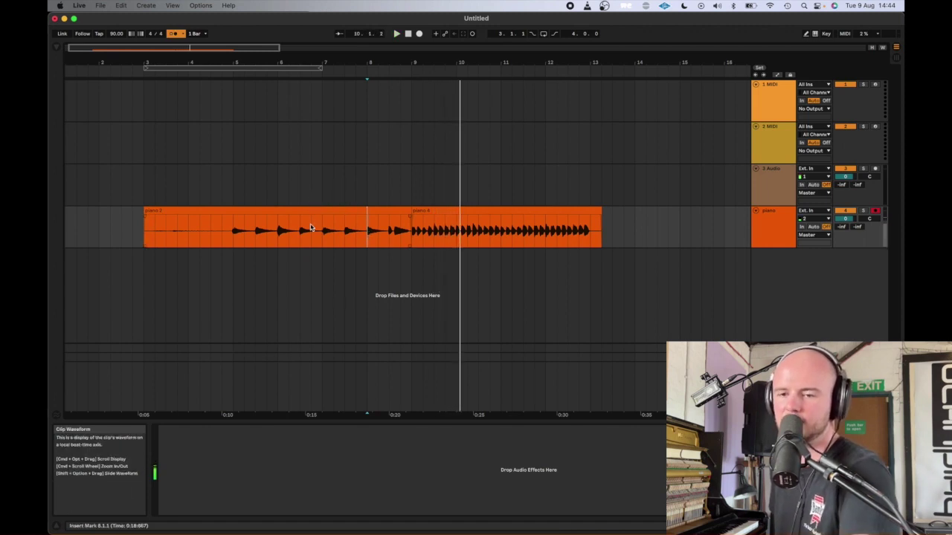
pyautogui.press('space')
pyautogui.press('space')
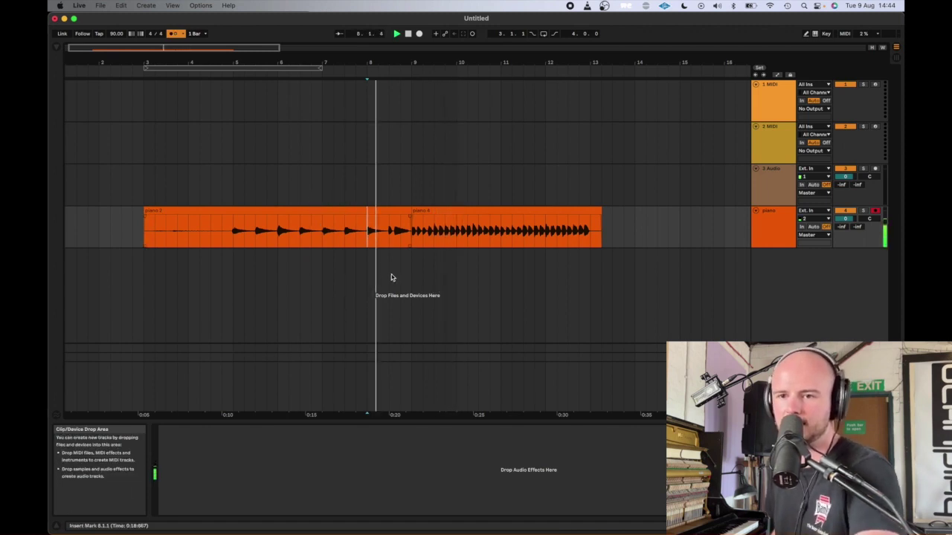
# Play the second piano clip from bar 9, turning the metronome off while listening, and stop playback
pyautogui.click(413, 239)
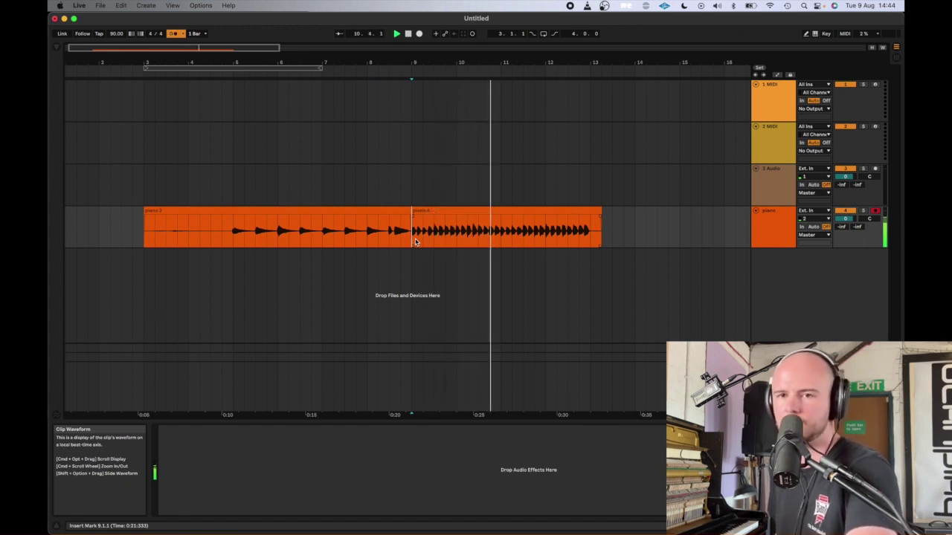
pyautogui.click(173, 34)
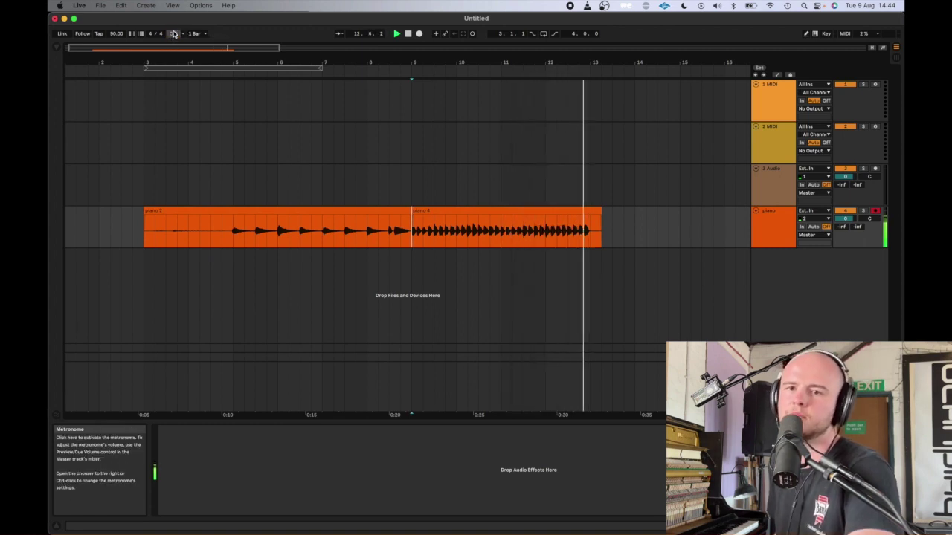
pyautogui.press('space')
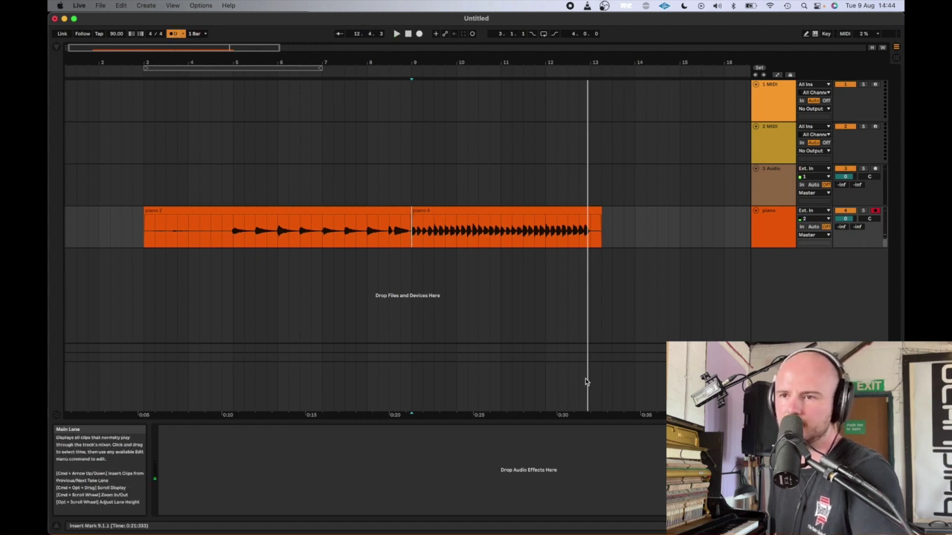
# Add a new audio track below the piano track, set its external input channel to 2 and arm it for recording
pyautogui.click(758, 238)
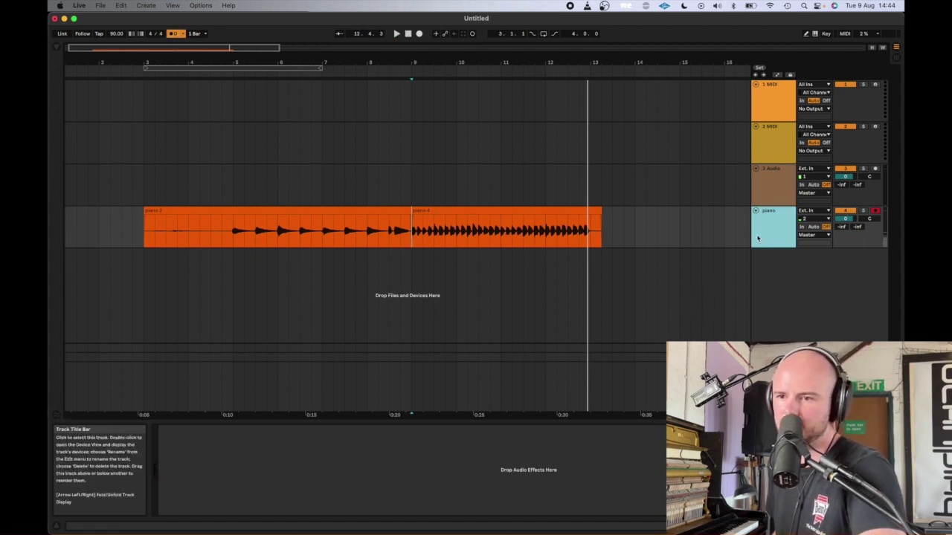
pyautogui.press('super+t')
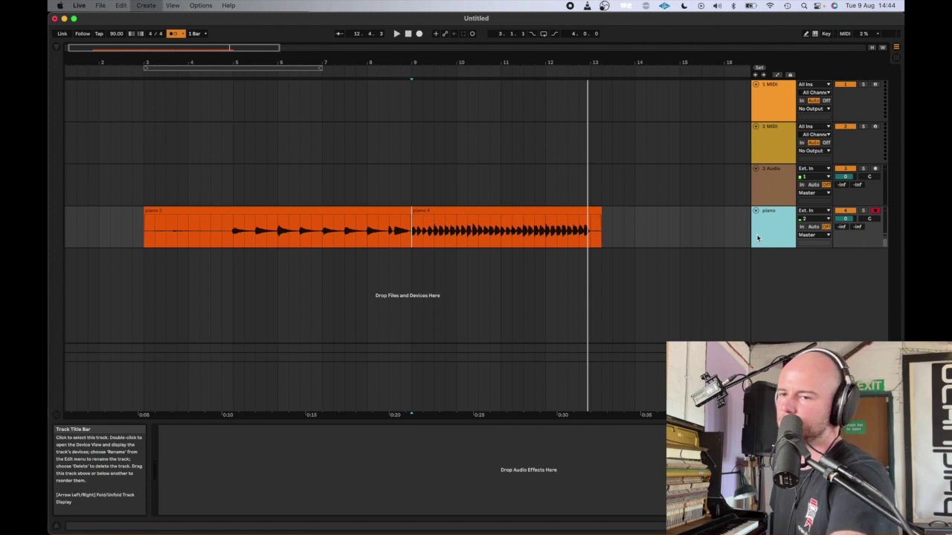
pyautogui.click(768, 289)
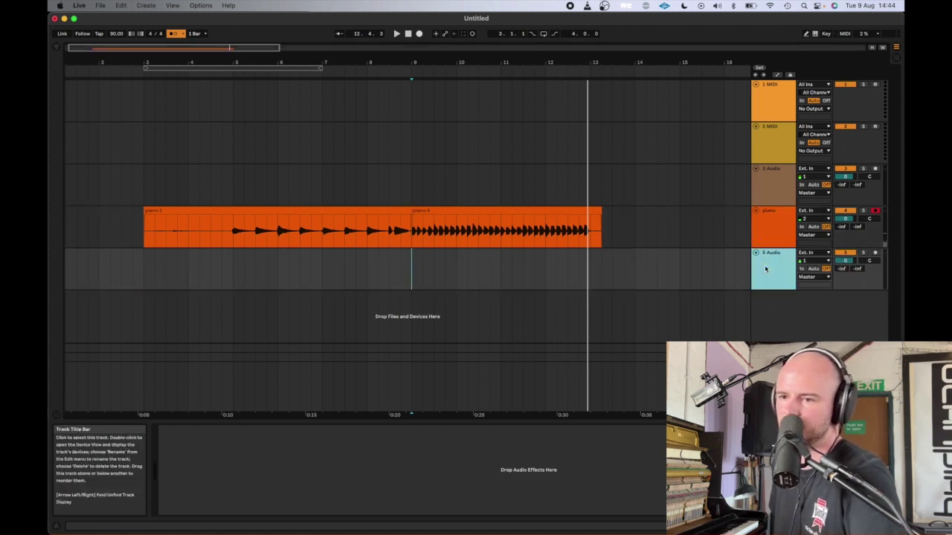
pyautogui.click(813, 260)
pyautogui.click(805, 289)
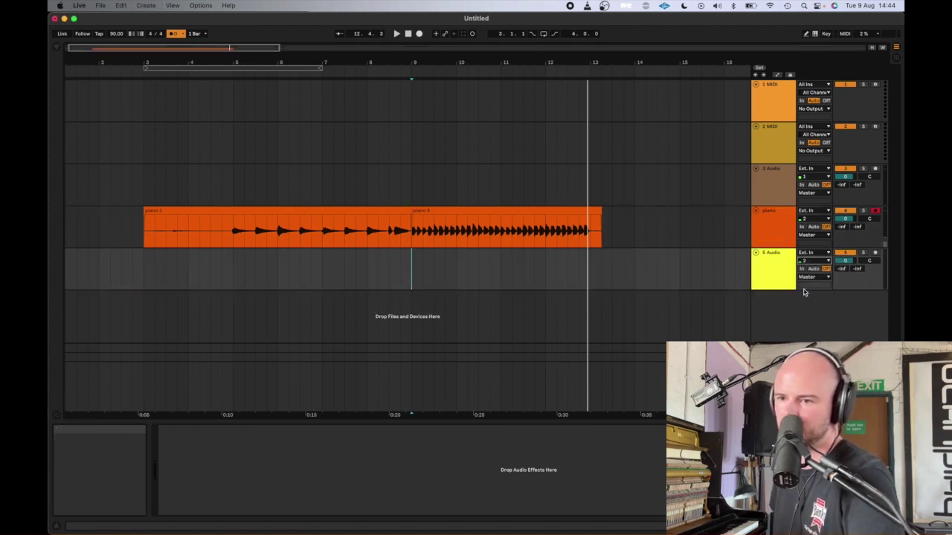
pyautogui.click(876, 253)
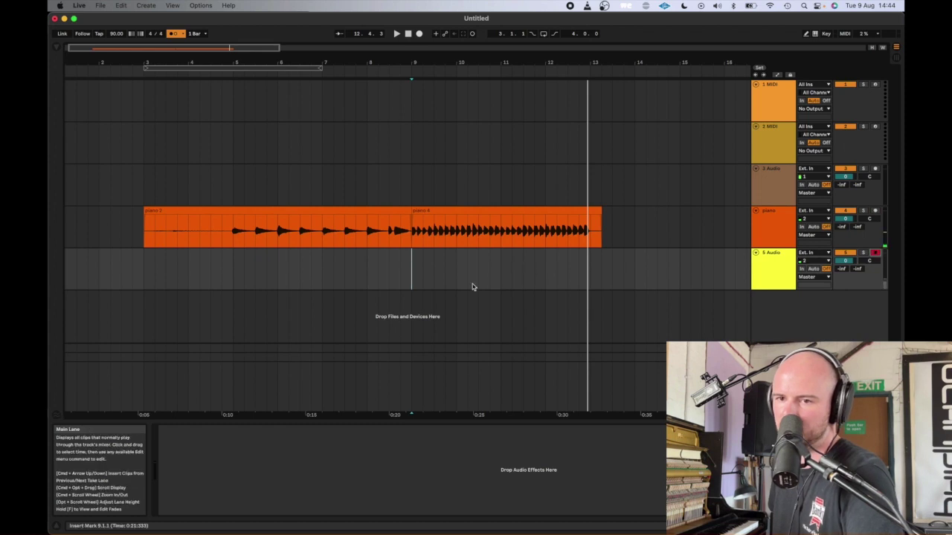
# Mute the piano track and record a take on the new audio track from bar 8 to about bar 13
pyautogui.click(367, 266)
pyautogui.click(411, 276)
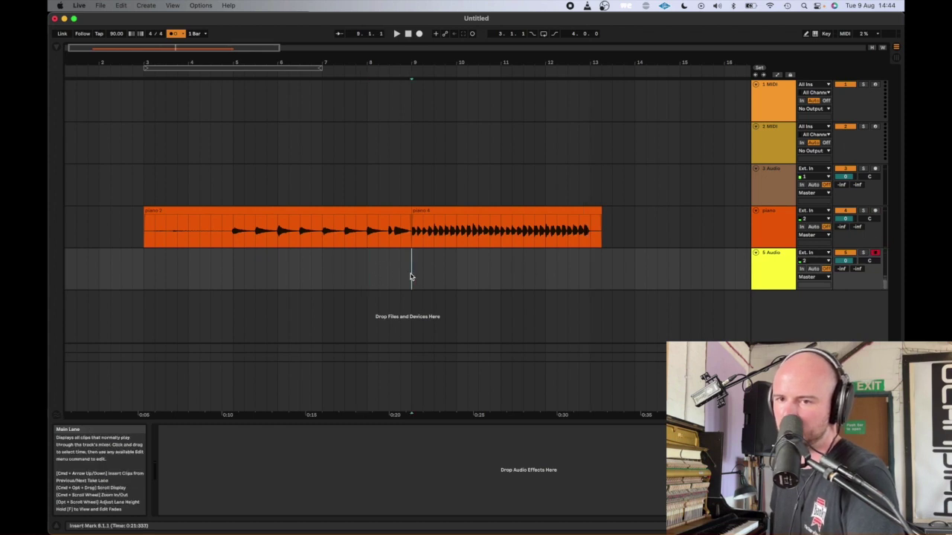
pyautogui.click(368, 284)
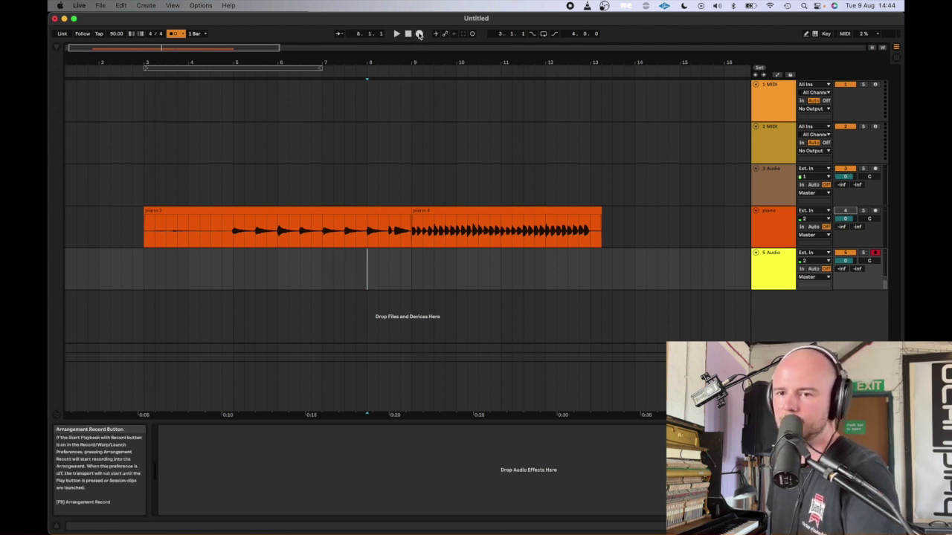
pyautogui.click(419, 34)
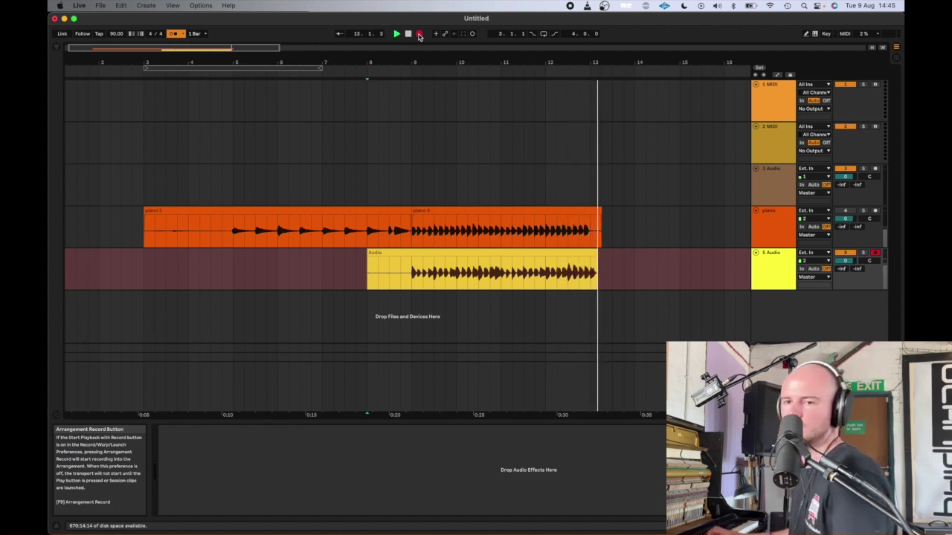
pyautogui.press('space')
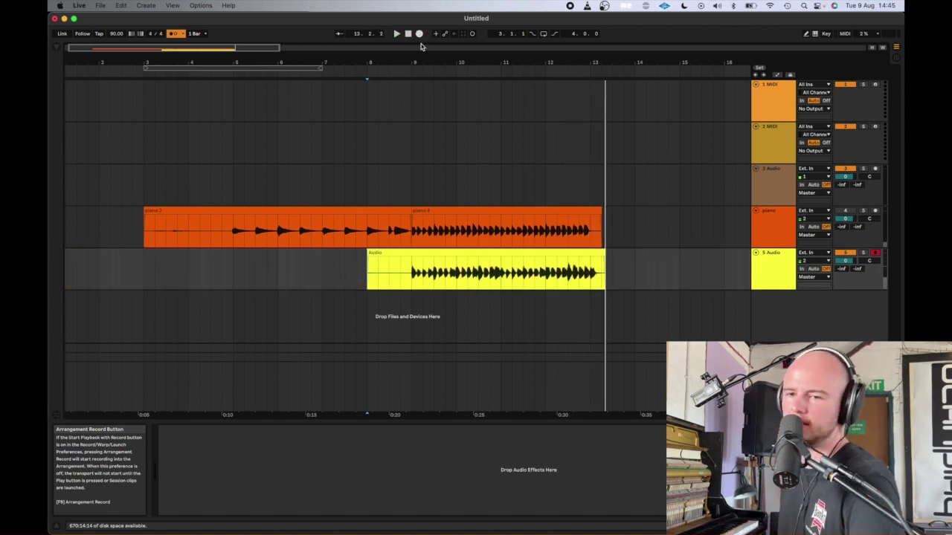
# Record a retake on the new audio track from bar 11 to about bar 13
pyautogui.click(498, 281)
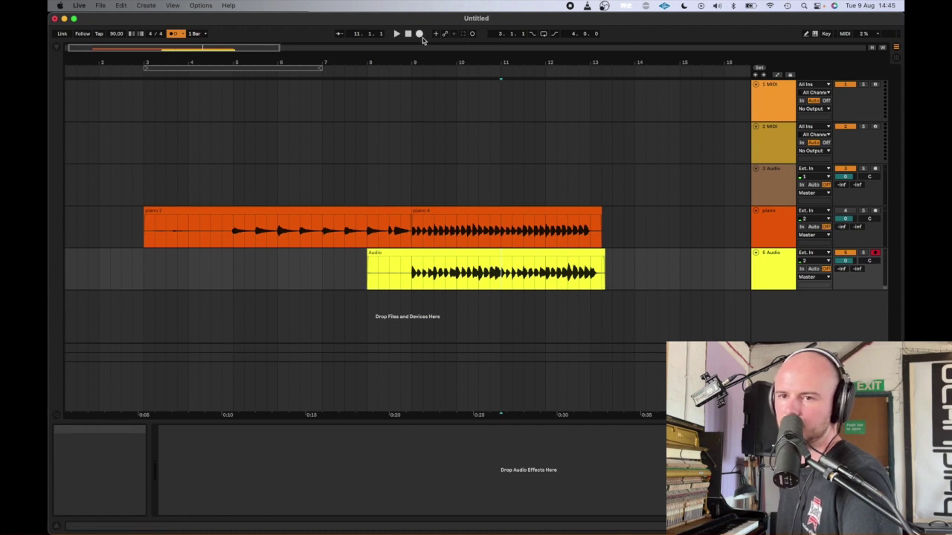
pyautogui.click(420, 35)
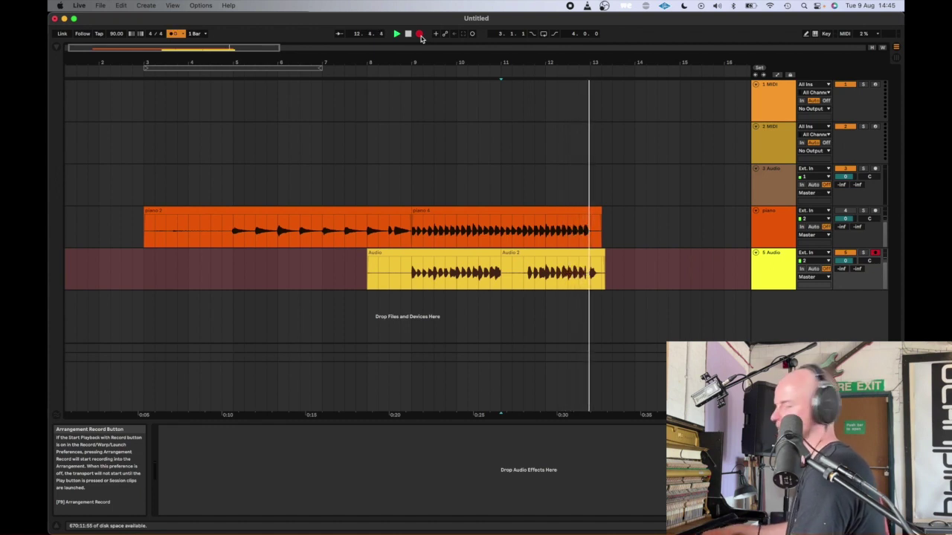
pyautogui.press('space')
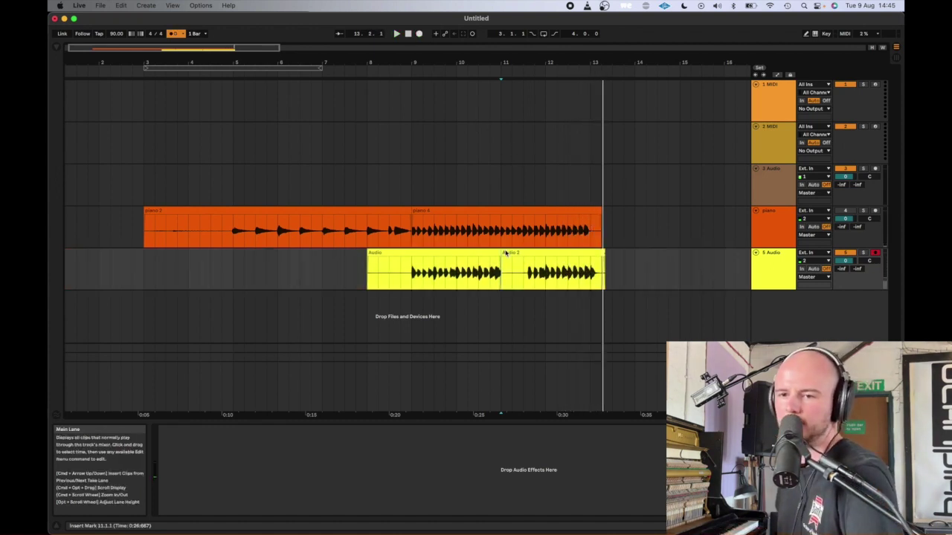
# Extend the first clip on the new audio track to bar 12 over the retake and listen to the join from 11.4.1
pyautogui.moveTo(502, 257); pyautogui.dragTo(543, 253)
pyautogui.click(538, 273)
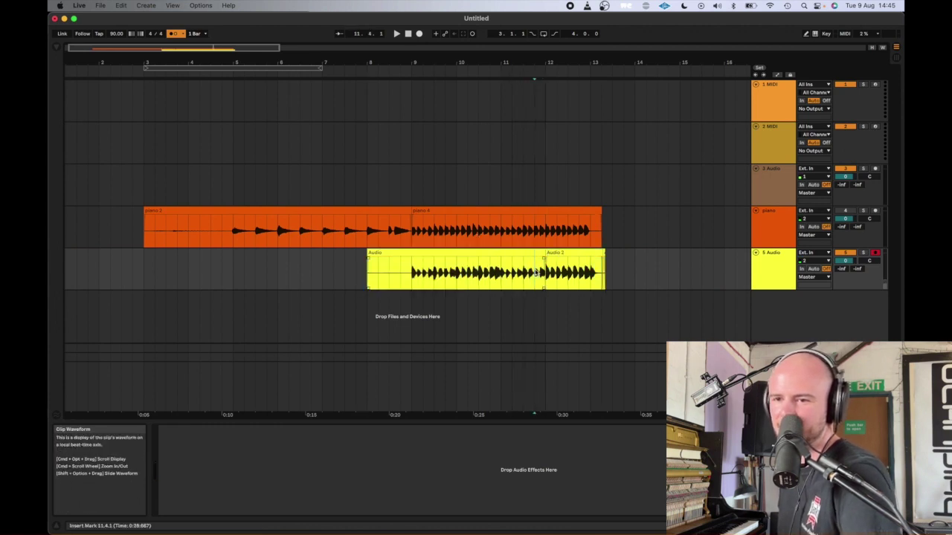
pyautogui.press('space')
pyautogui.scroll(3, 537, 274)
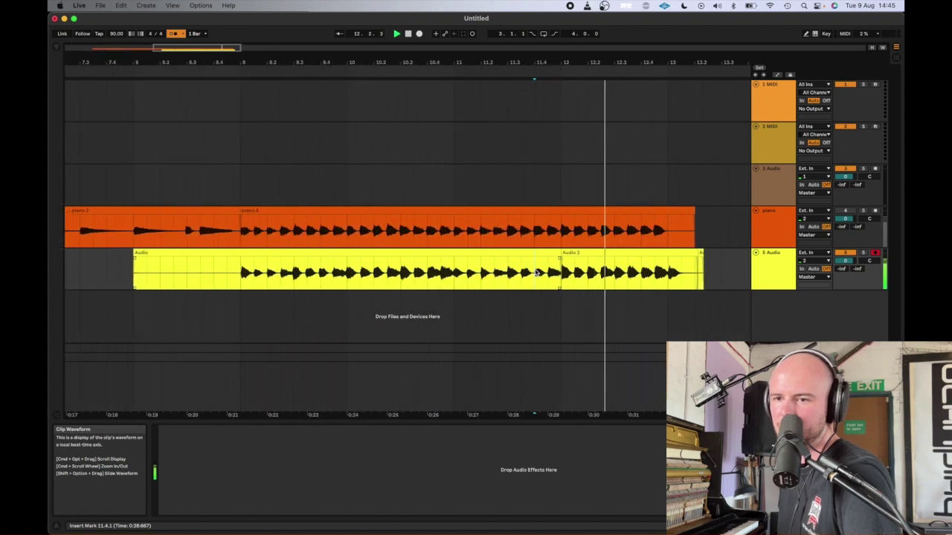
pyautogui.scroll(-5, 491, 277)
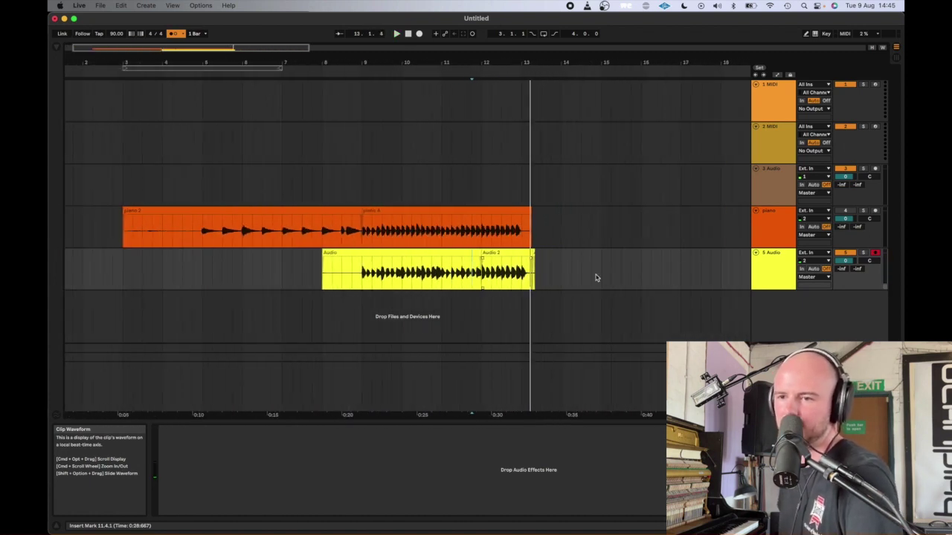
# Rename the new audio track as piano with LH
pyautogui.click(788, 259)
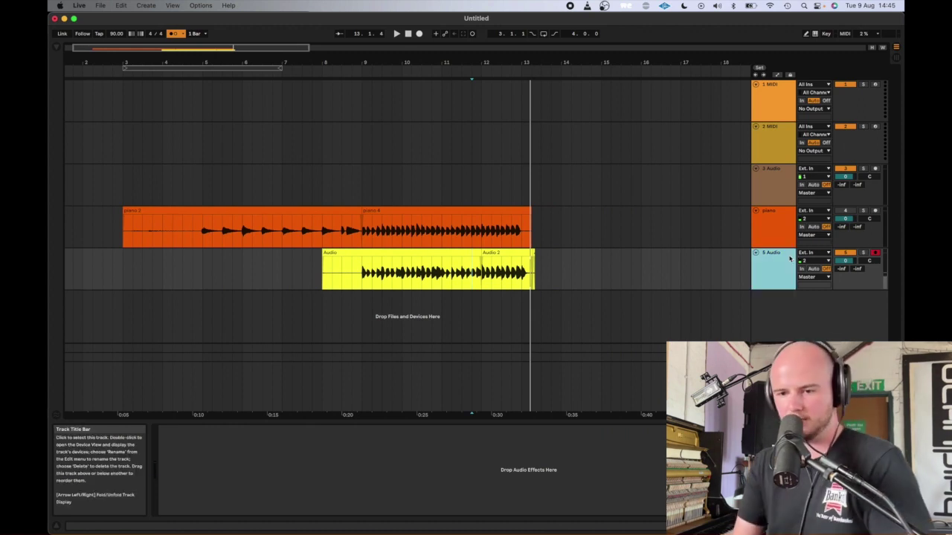
pyautogui.press('super+r')
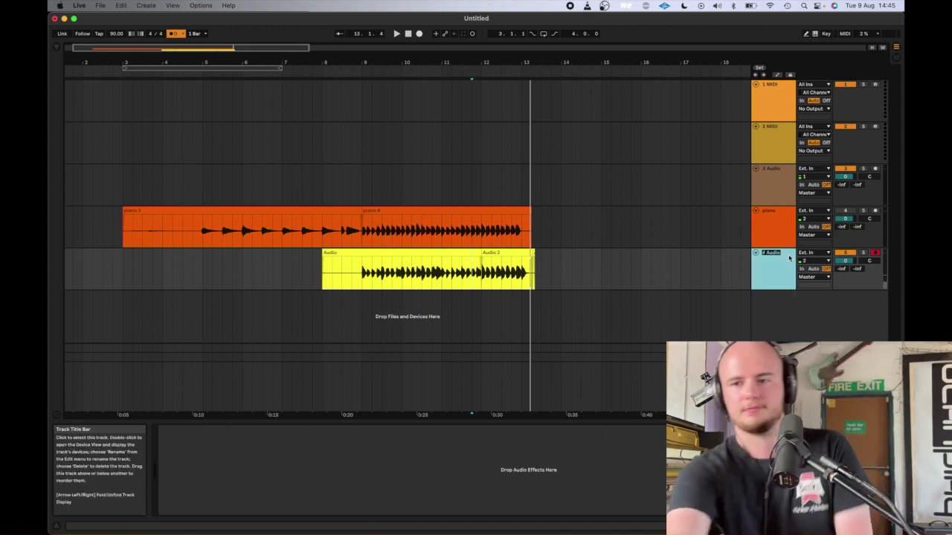
pyautogui.write('wiht')
pyautogui.press('BackSpace')
pyautogui.press('BackSpace')
pyautogui.press('BackSpace')
pyautogui.press('BackSpace')
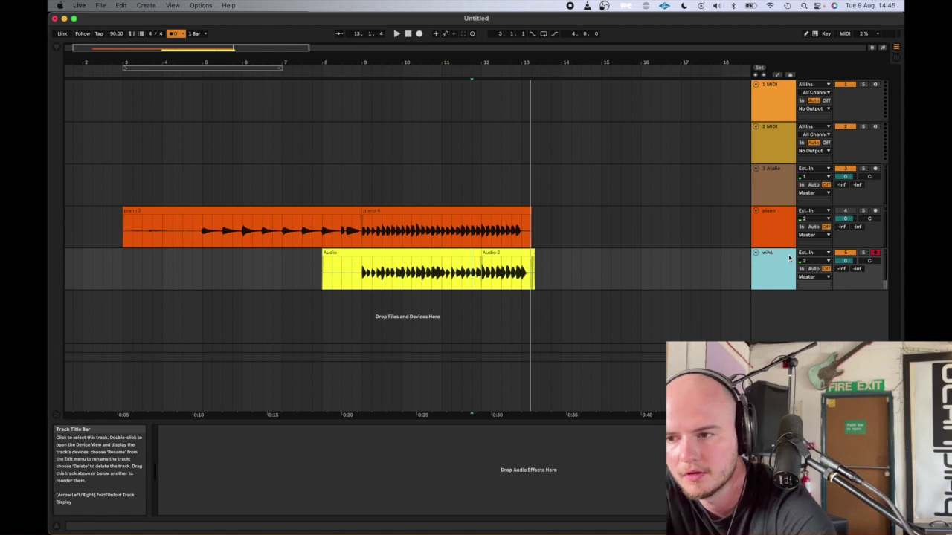
pyautogui.write('piano with')
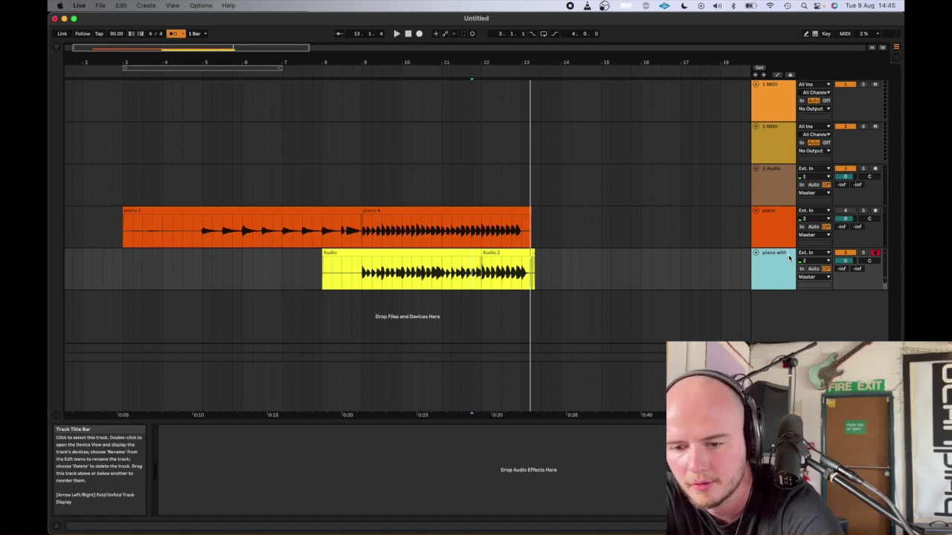
pyautogui.write(' LH')
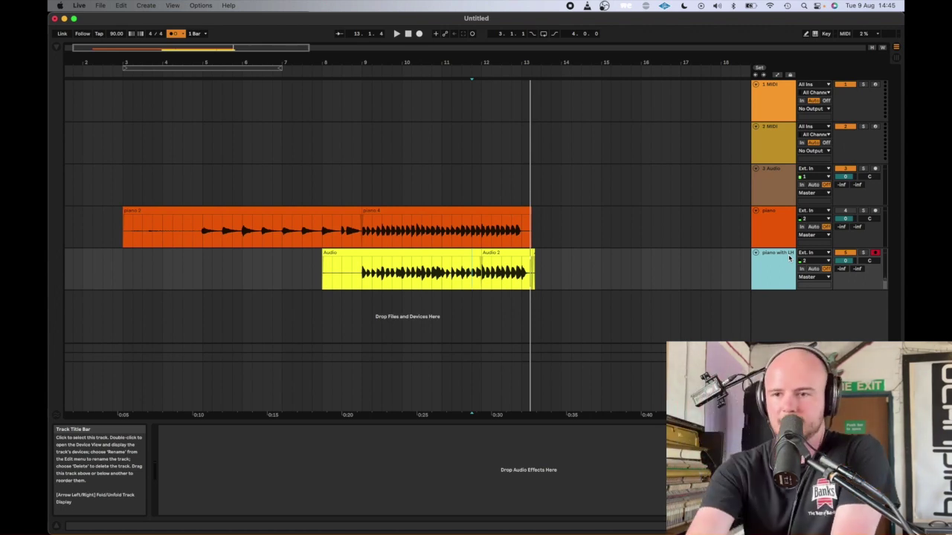
# Mute the piano with LH track and reactivate the original piano track
pyautogui.click(845, 253)
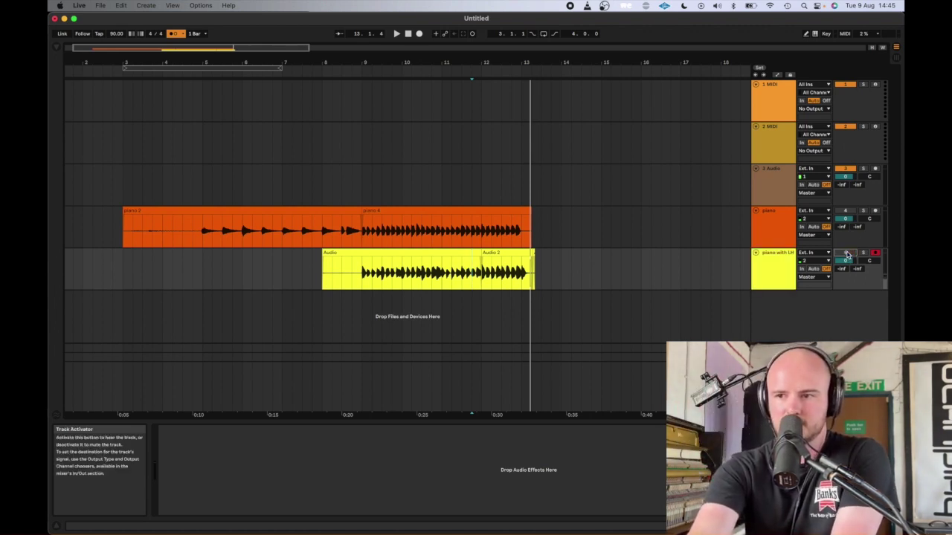
pyautogui.click(841, 212)
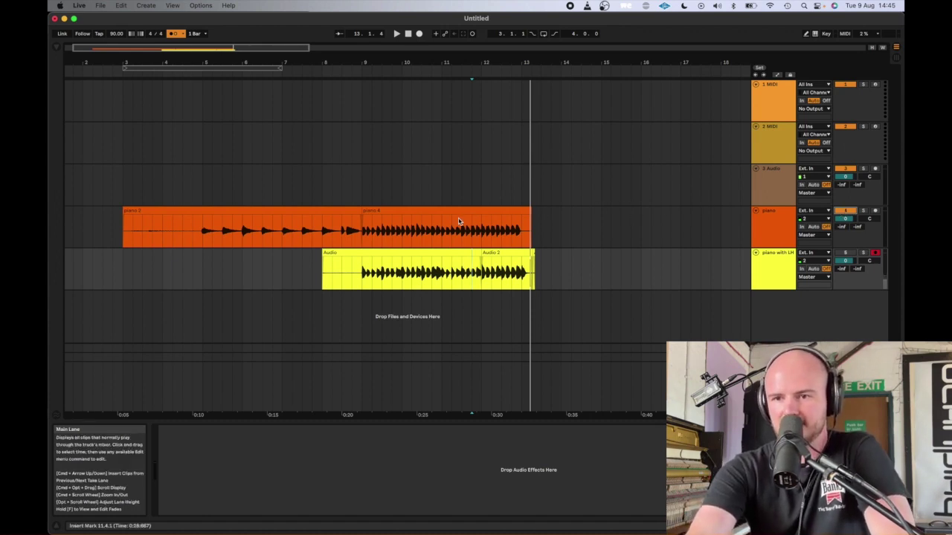
# Examine how the piano track's notes line up with the grid, from the retake at bar 9 back to the first note at bar 5
pyautogui.click(394, 209)
pyautogui.press('z')
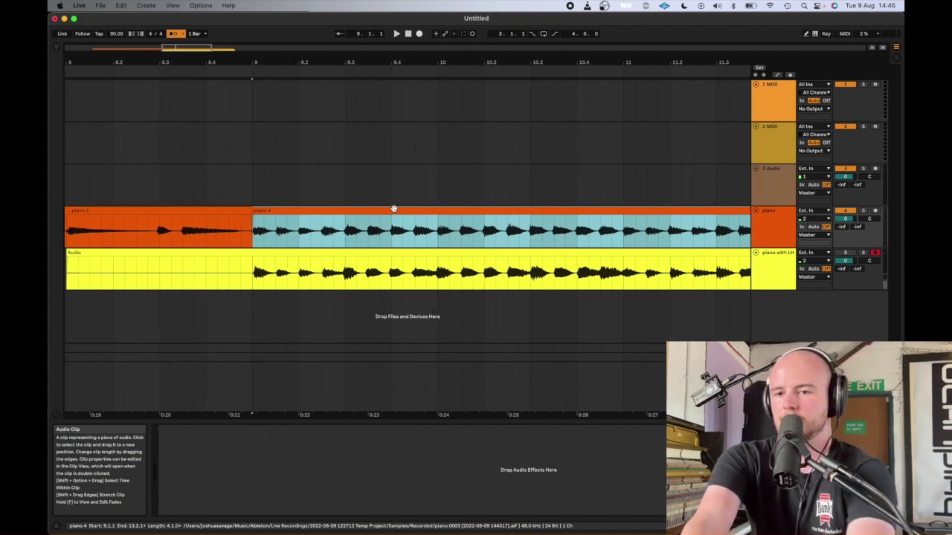
pyautogui.hscroll(-1, 394, 209)
pyautogui.press('z')
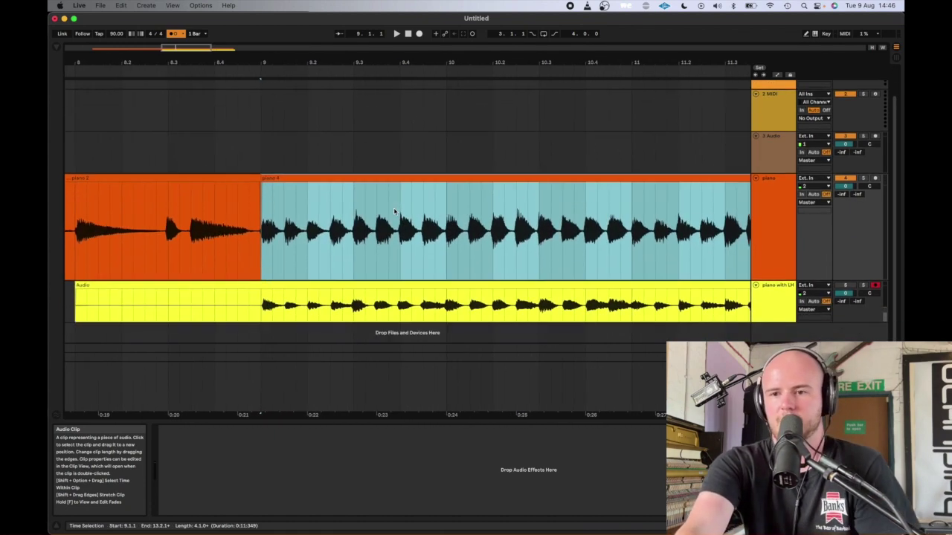
pyautogui.hscroll(10, 394, 212)
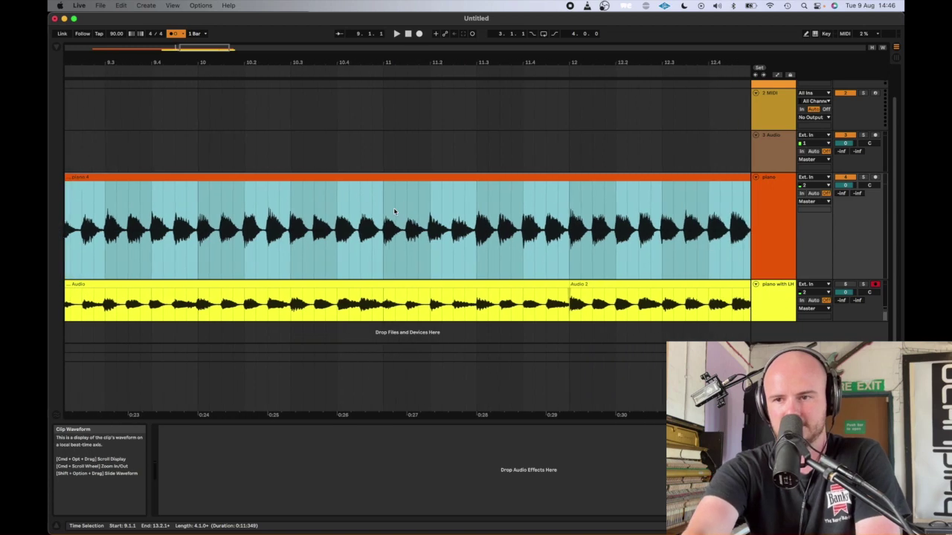
pyautogui.hscroll(-10, 394, 212)
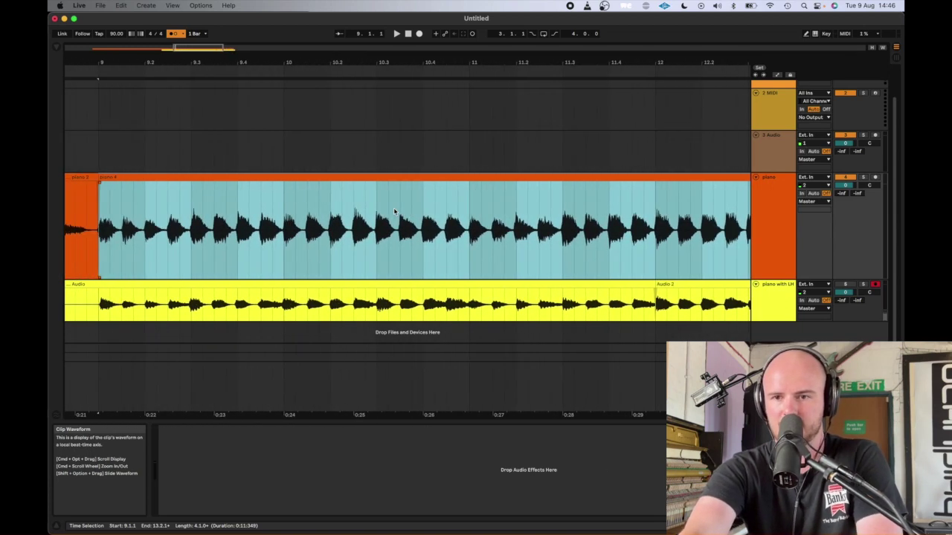
pyautogui.click(135, 233)
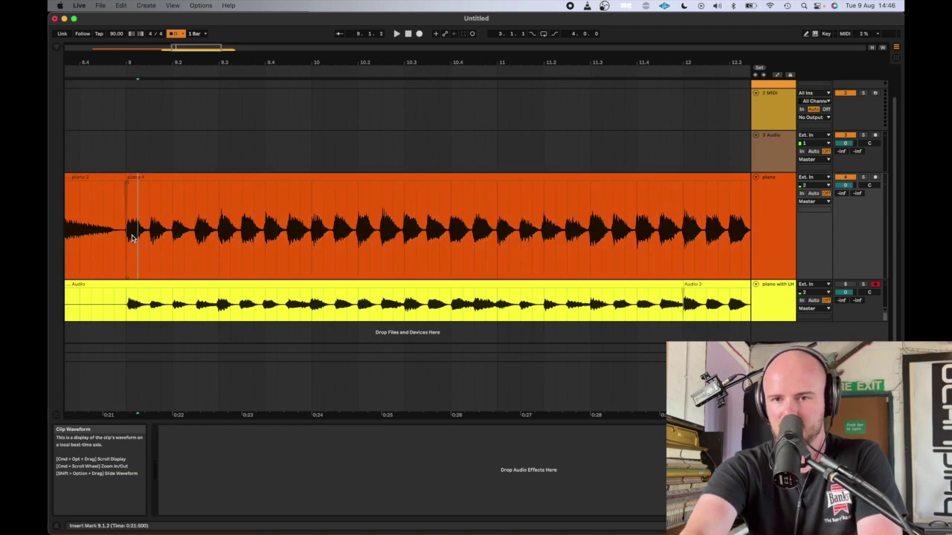
pyautogui.hscroll(-15, 291, 260)
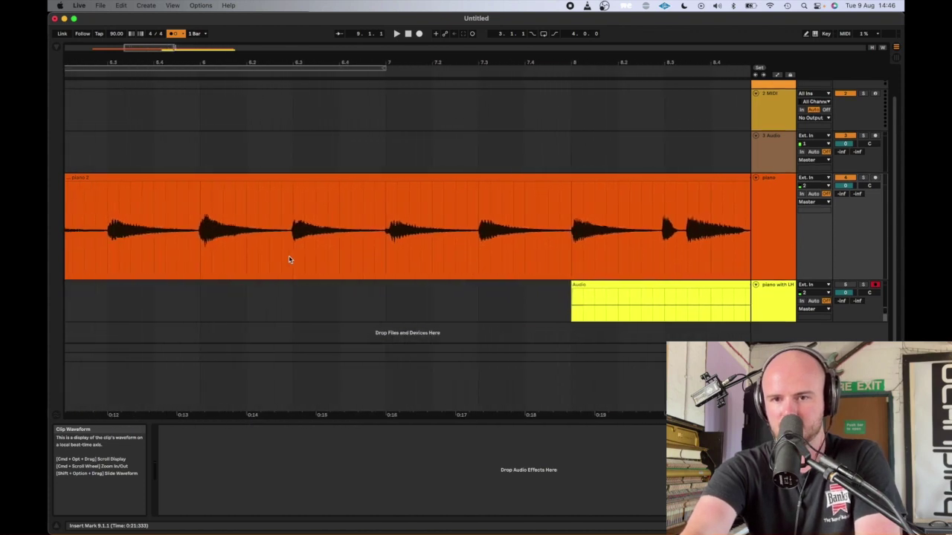
pyautogui.hscroll(-2, 289, 260)
pyautogui.scroll(-5, 289, 260)
pyautogui.hscroll(-3, 289, 259)
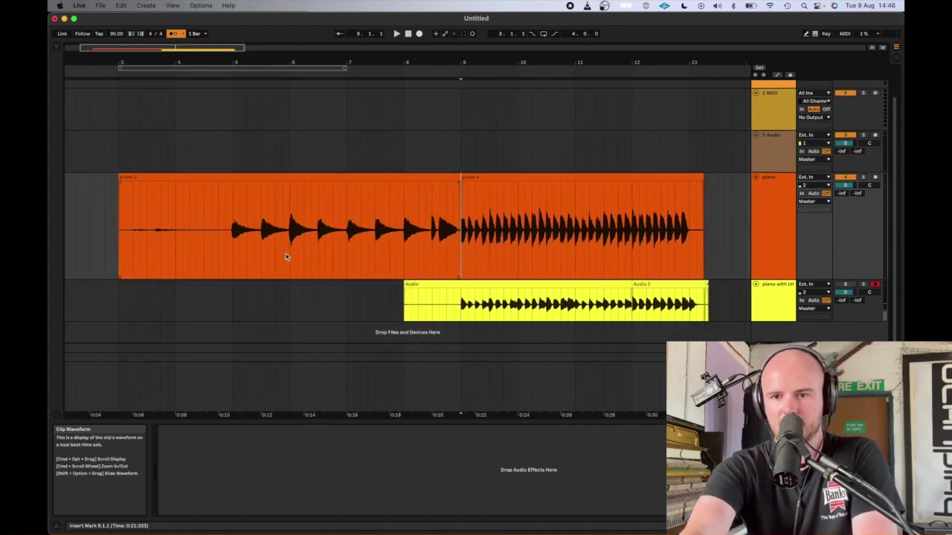
pyautogui.click(233, 240)
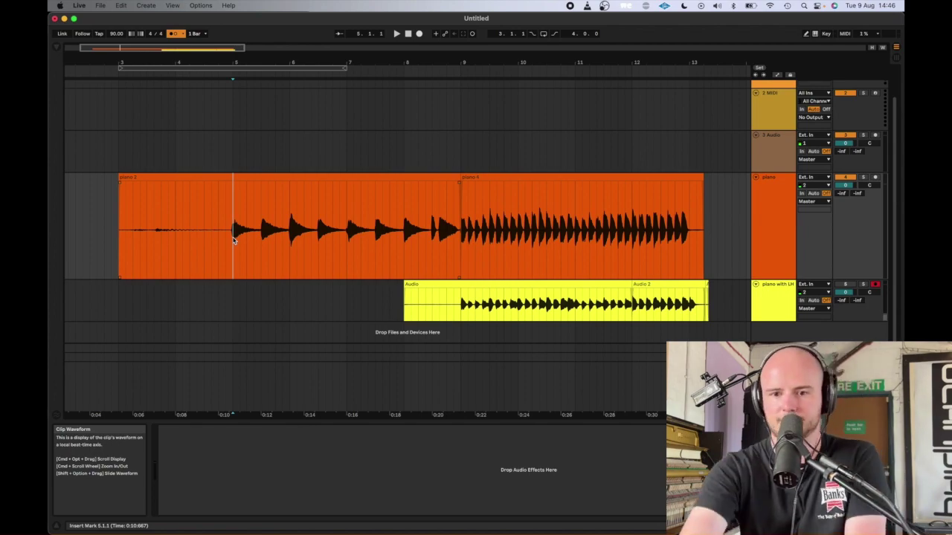
pyautogui.hotkey('ctrl', 'Left')
pyautogui.hotkey('ctrl', 'Right')
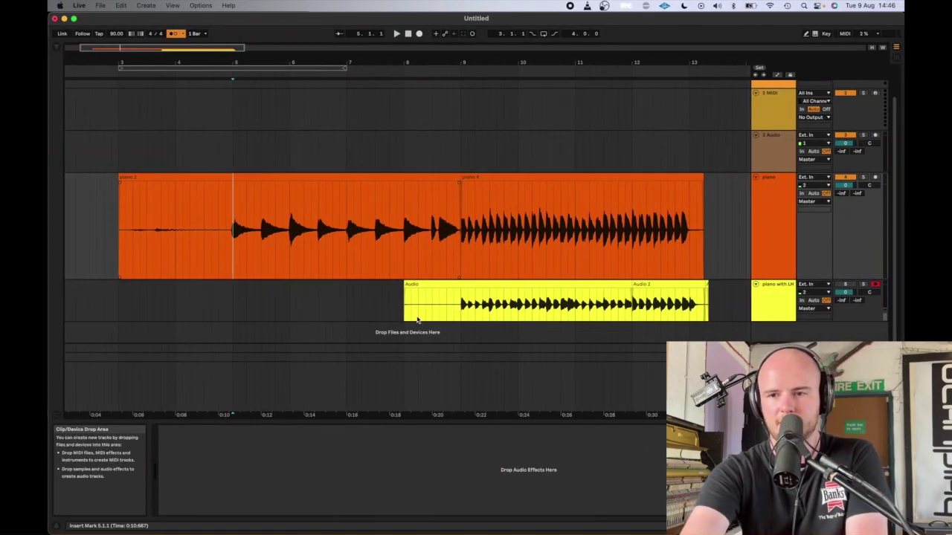
pyautogui.hotkey('ctrl', 'Up')
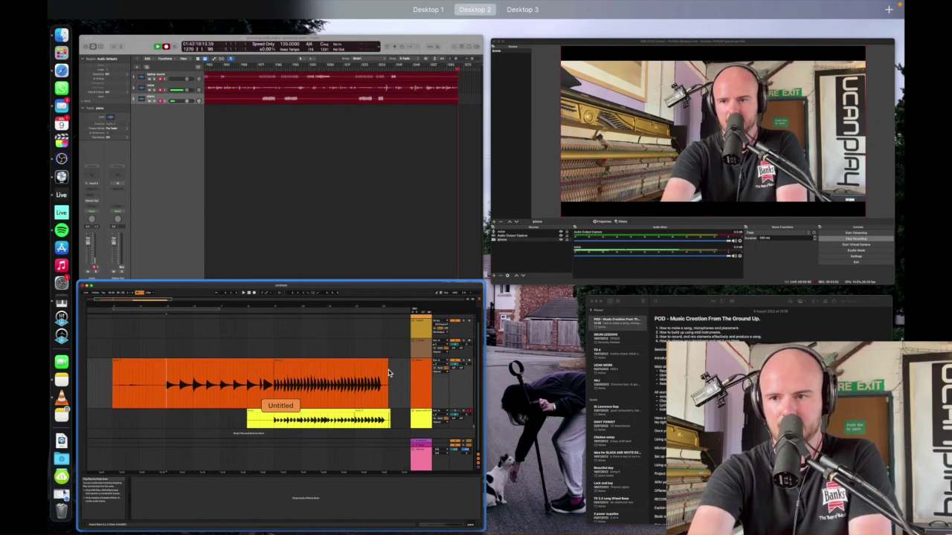
pyautogui.click(542, 245)
pyautogui.hotkey('ctrl', 'Up')
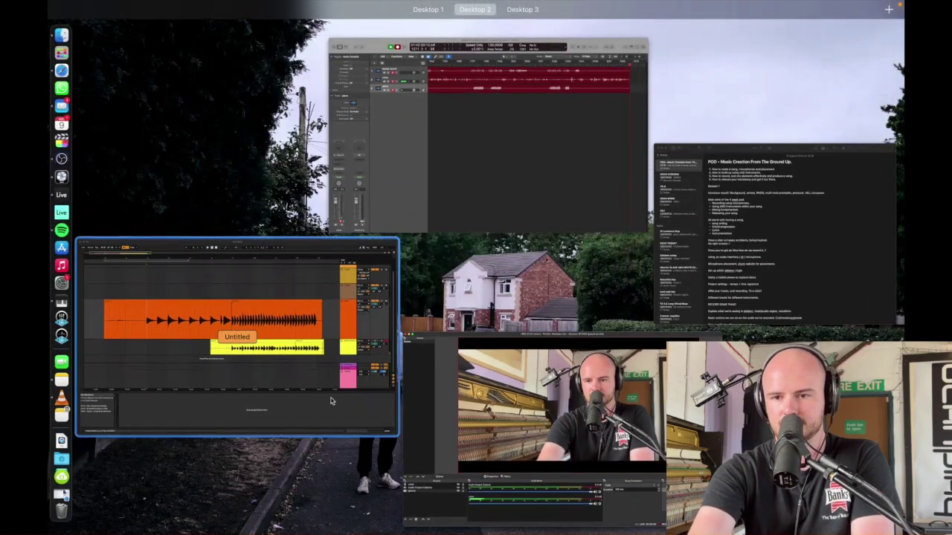
pyautogui.click(331, 402)
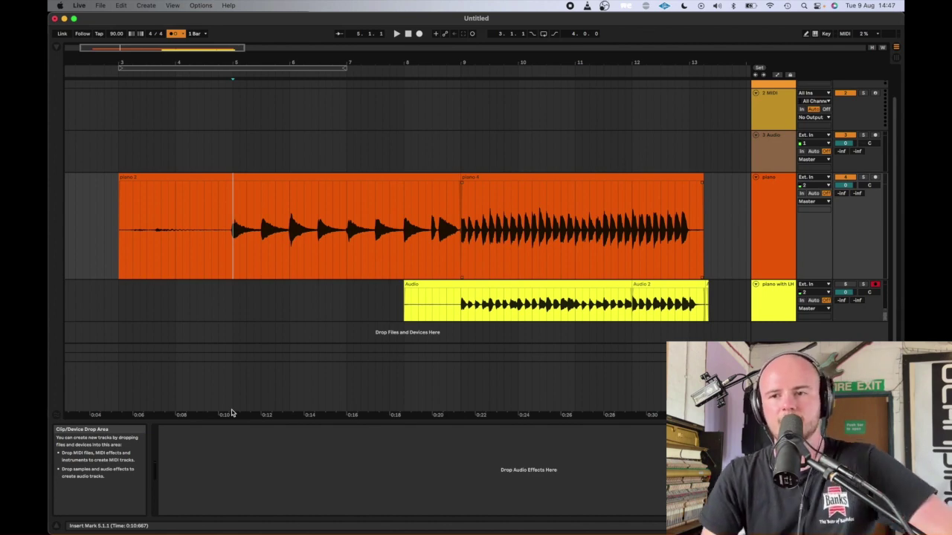
# Try to paste a copy of the piano section from 5.1.1 to 5.3.1 at 2.4.4 on the piano track
pyautogui.scroll(5, 563, 261)
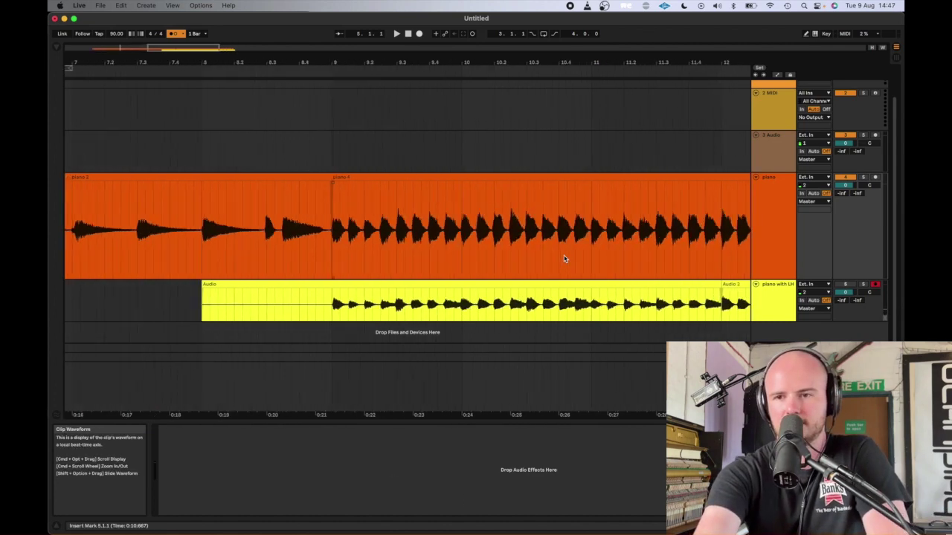
pyautogui.hscroll(-10, 564, 258)
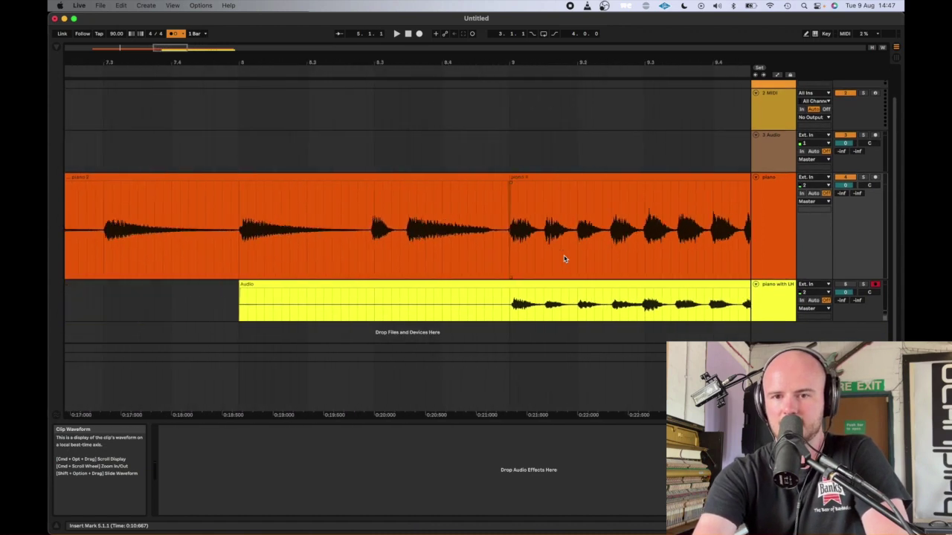
pyautogui.hscroll(-10, 564, 259)
pyautogui.scroll(-3, 564, 258)
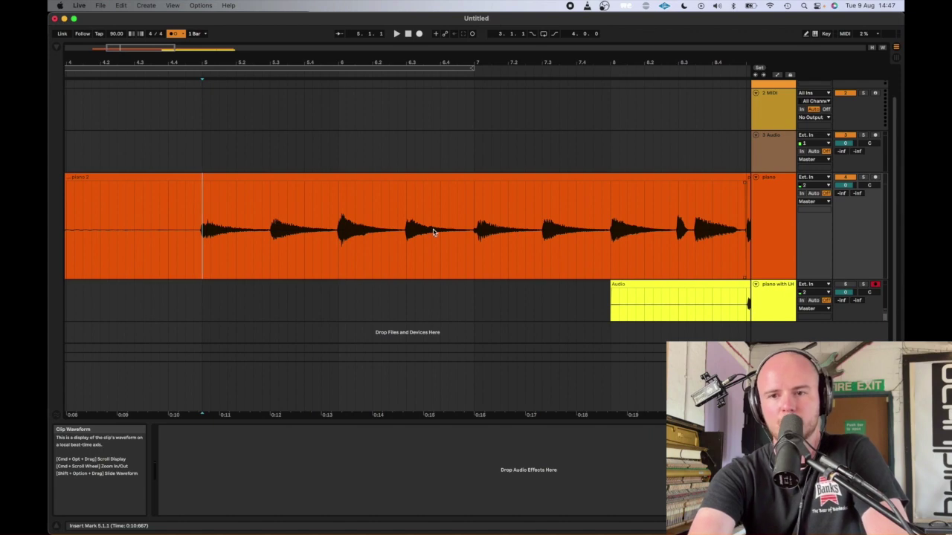
pyautogui.click(193, 252)
pyautogui.click(202, 254)
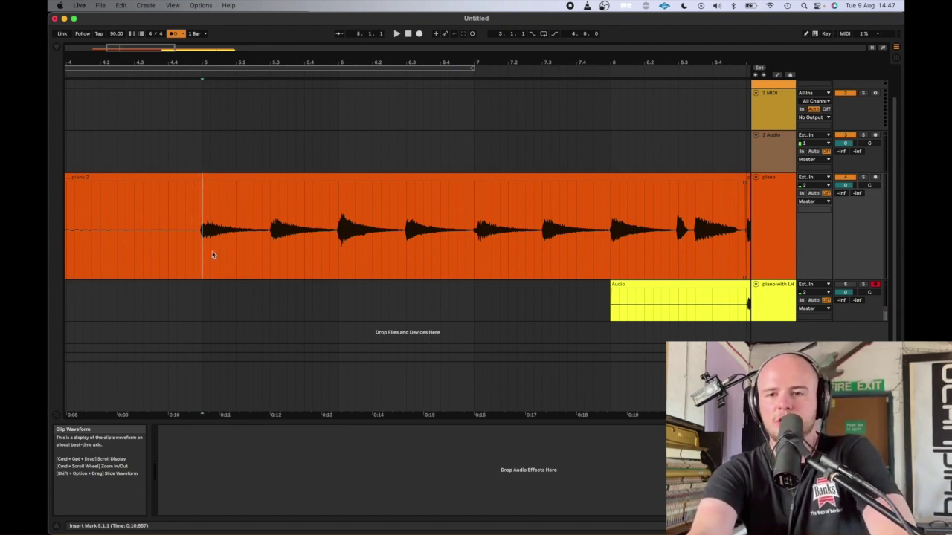
pyautogui.moveTo(212, 255); pyautogui.dragTo(269, 259)
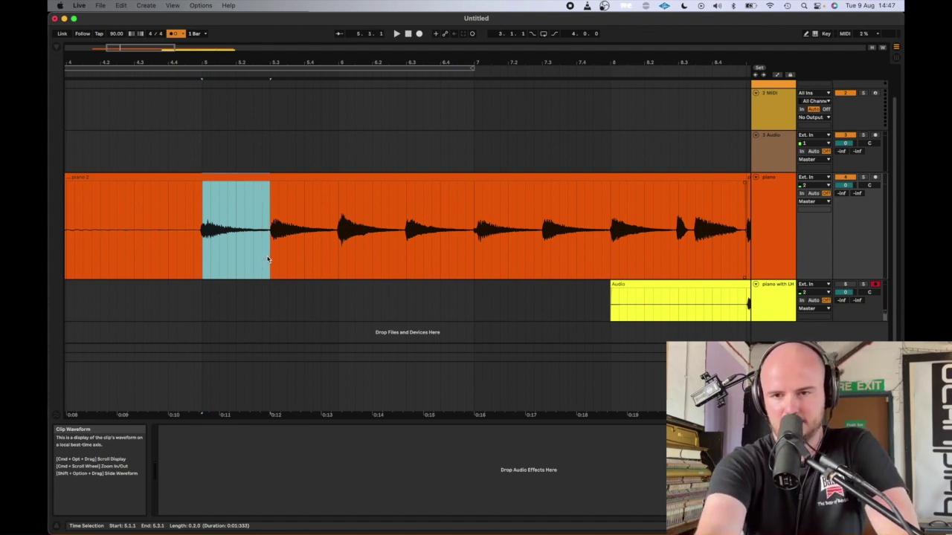
pyautogui.hscroll(1, 266, 259)
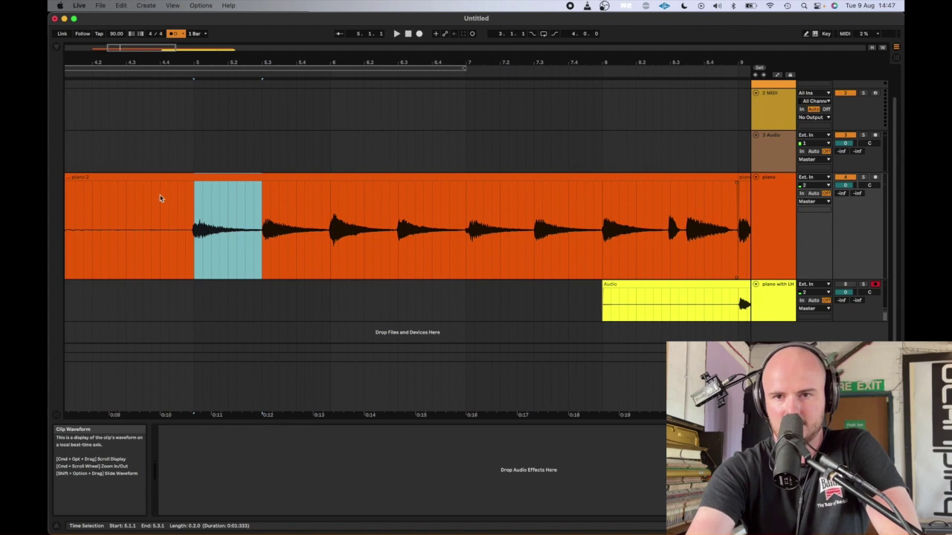
pyautogui.hscroll(-10, 160, 199)
pyautogui.click(232, 220)
pyautogui.press('super+z')
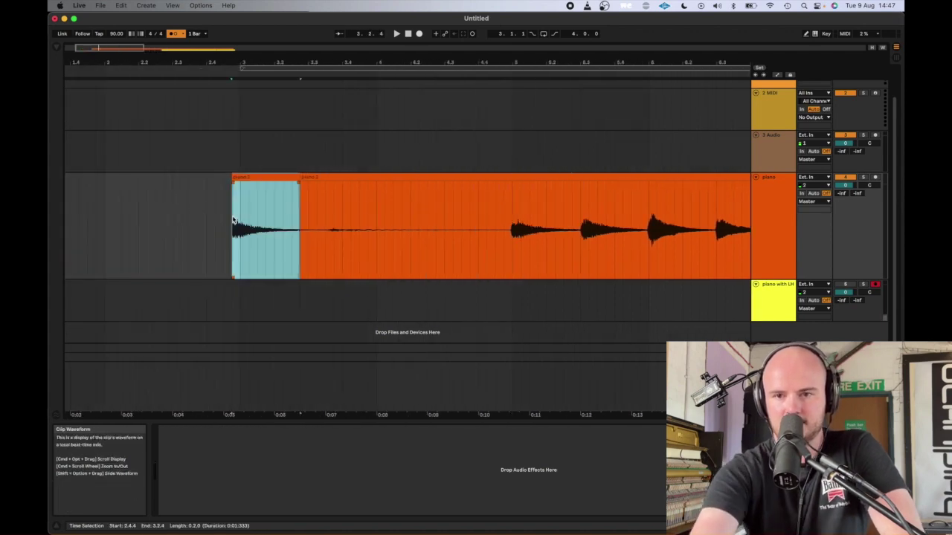
# Split the piano clip at 5.1.1 and 5.3.1 to separate the first note at bar 5
pyautogui.scroll(-5, 232, 220)
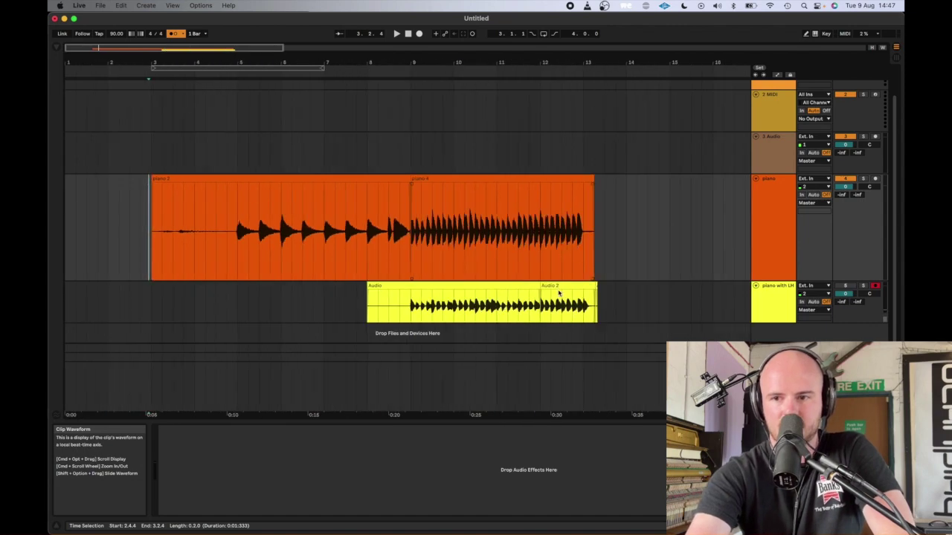
pyautogui.click(248, 226)
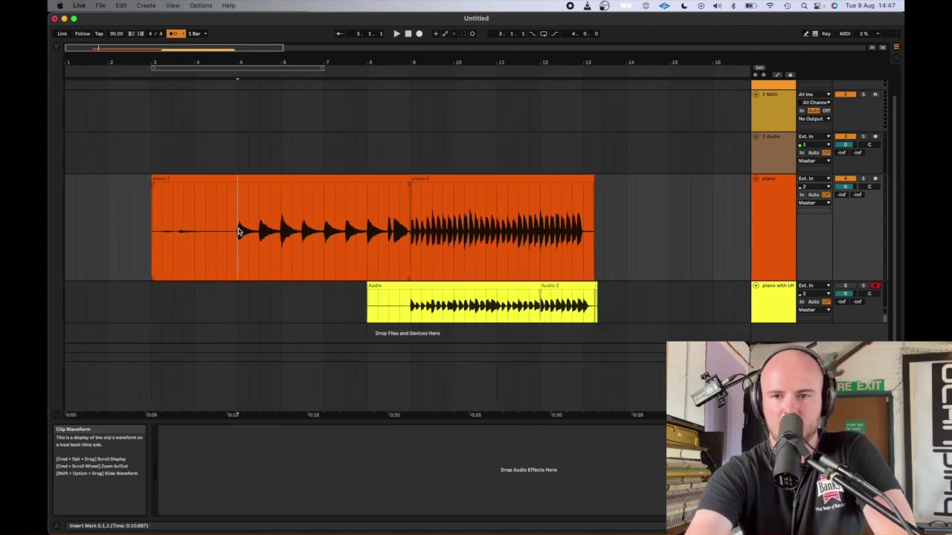
pyautogui.scroll(5, 245, 231)
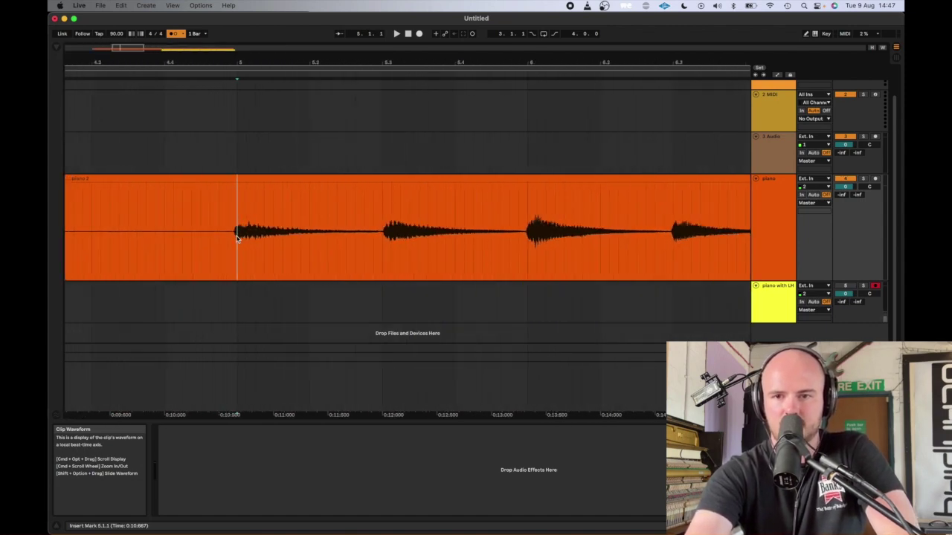
pyautogui.moveTo(237, 237); pyautogui.dragTo(384, 239)
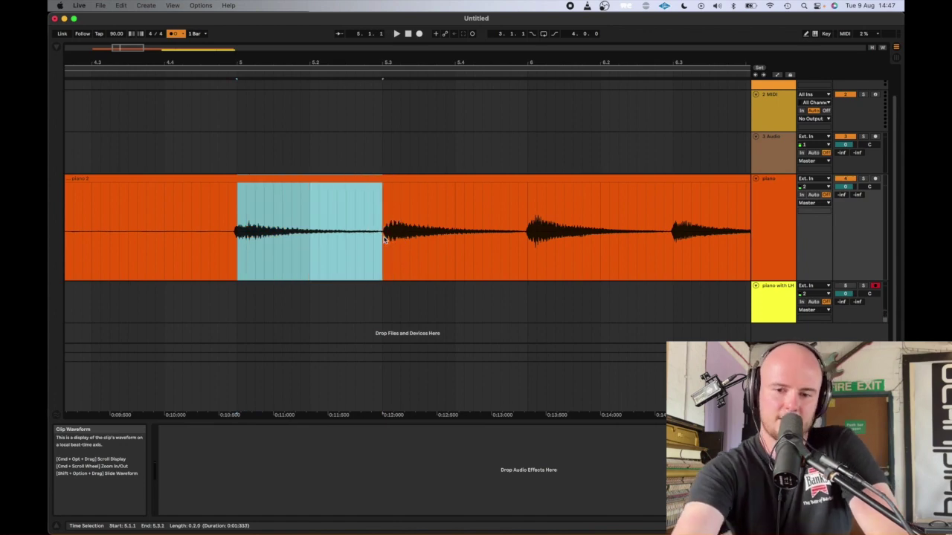
pyautogui.press('super+e')
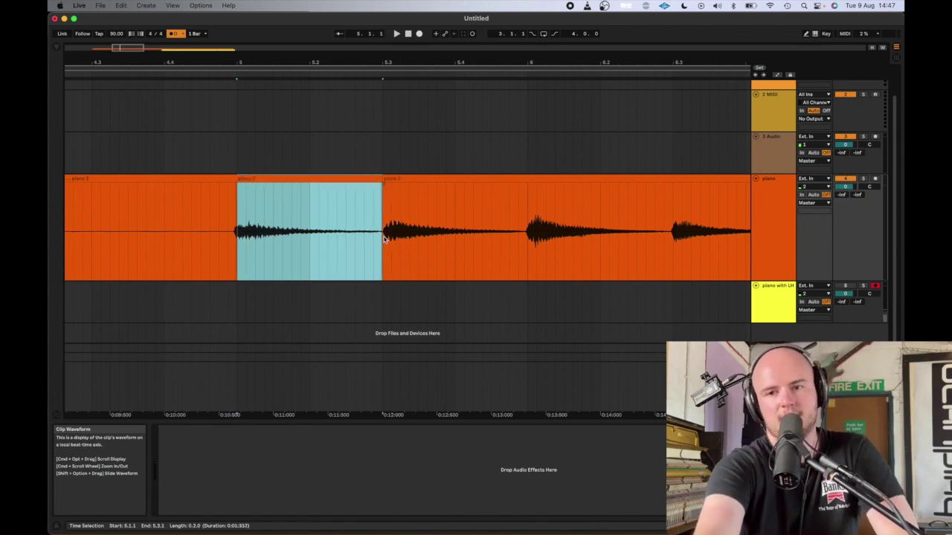
# Try duplicating the piano section from 5.1.1 to 5.3.1 onto 5.3.1, listening to the result from 4.4.4
pyautogui.press('super+c')
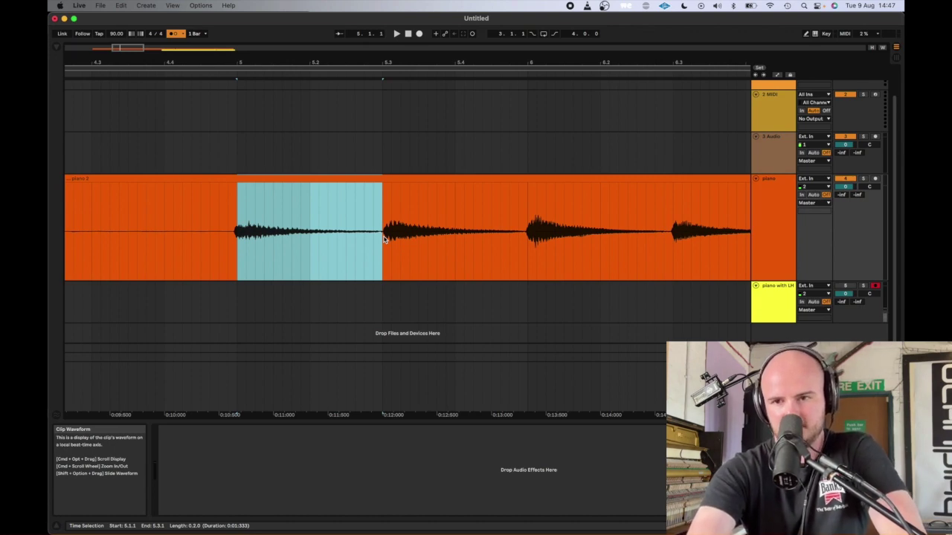
pyautogui.press('super+d')
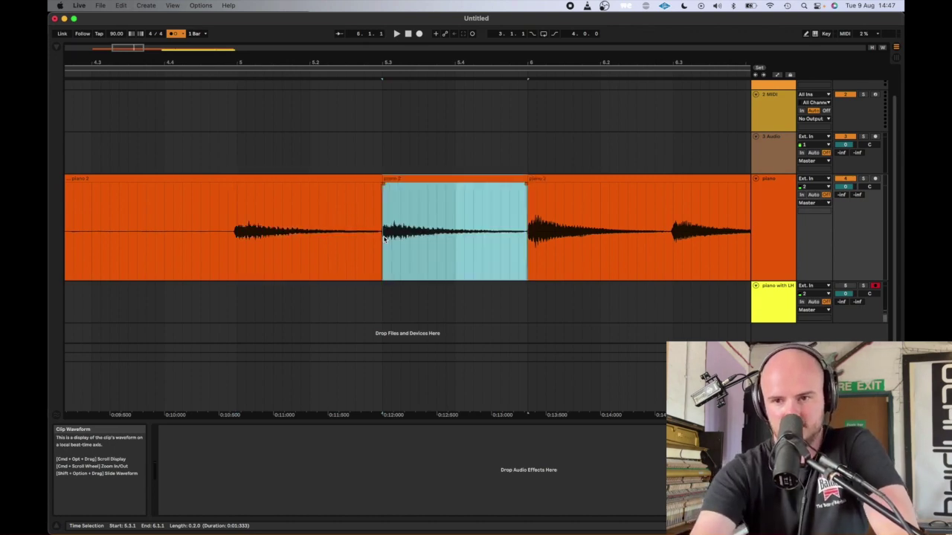
pyautogui.click(229, 252)
pyautogui.press('space')
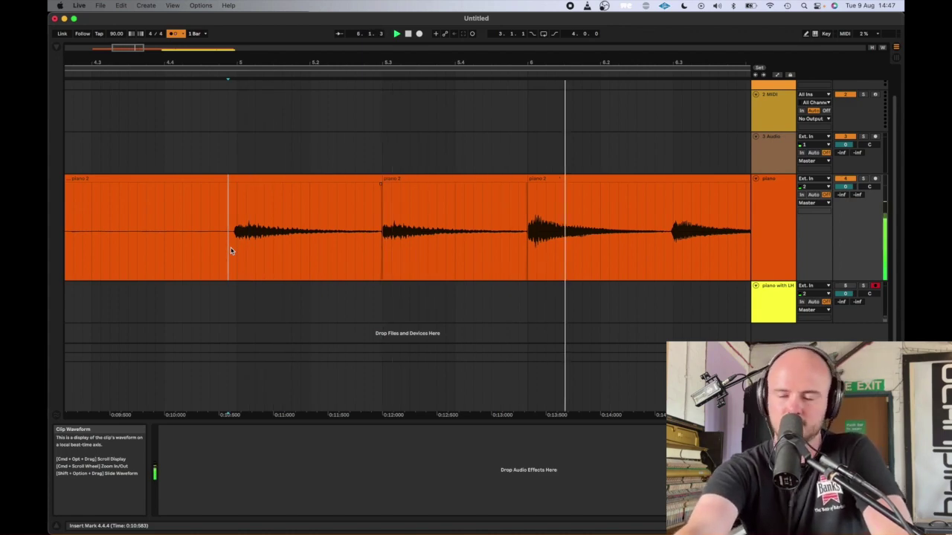
pyautogui.press('space')
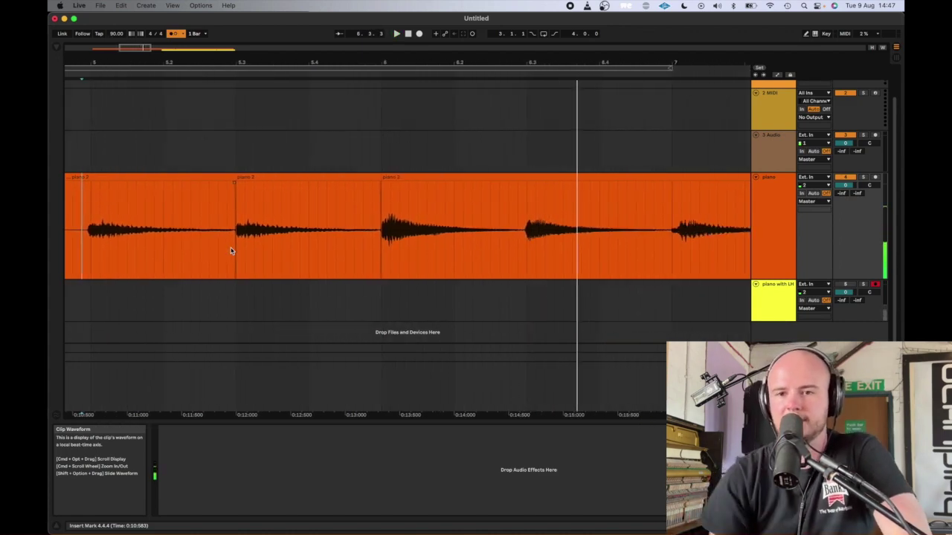
pyautogui.keyDown('shift'); pyautogui.click(230, 251); pyautogui.keyUp('shift')
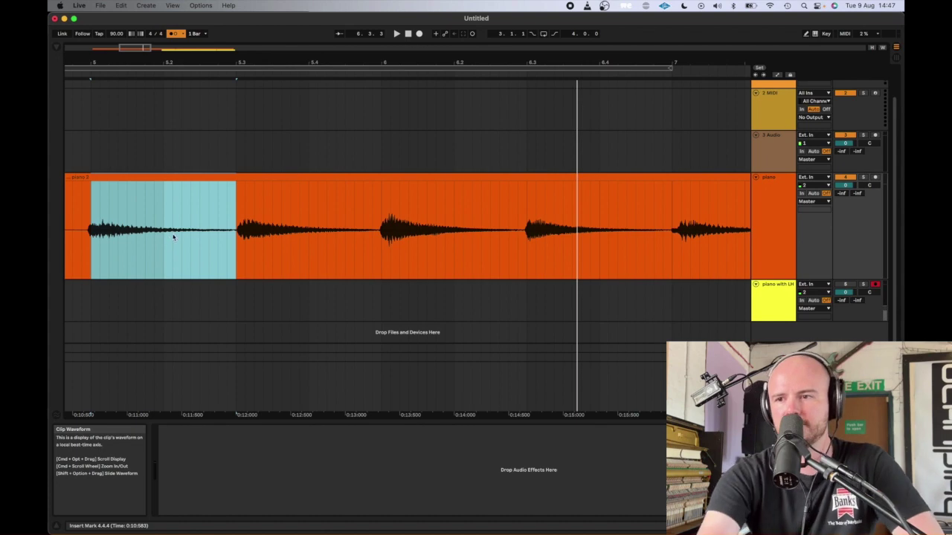
# Split the piano clip at 5.1.1 and 5.3.1 so the first note at bar 5 becomes a separate clip
pyautogui.press('-')
pyautogui.press('-')
pyautogui.press('-')
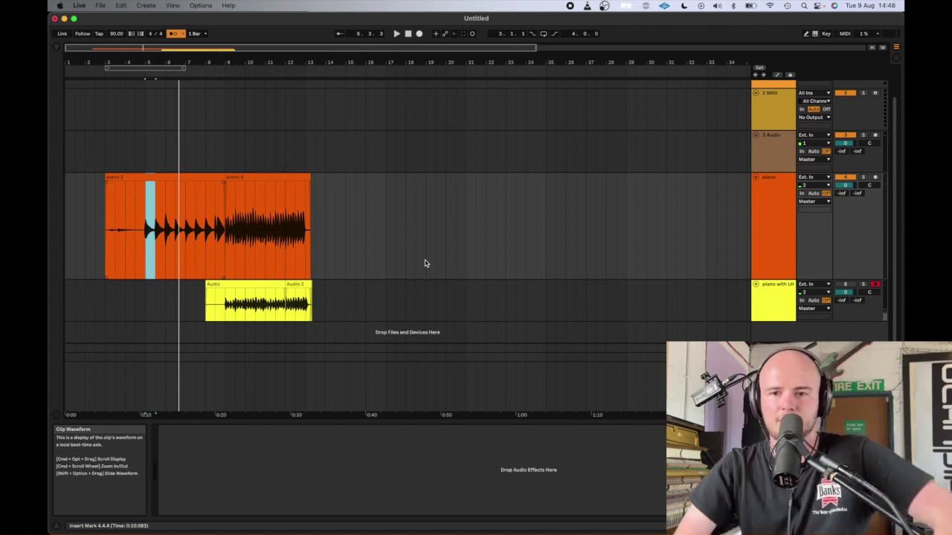
pyautogui.scroll(10, 425, 263)
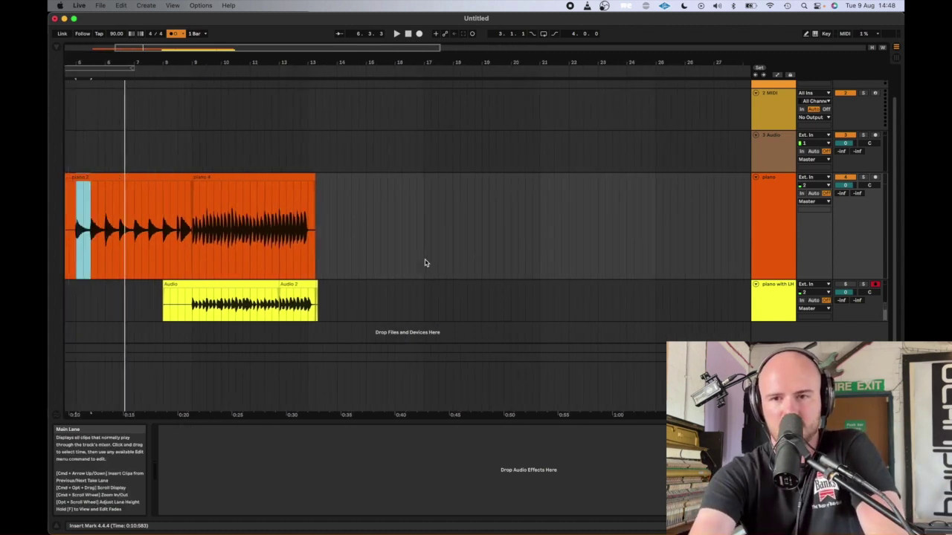
pyautogui.hscroll(-10, 339, 204)
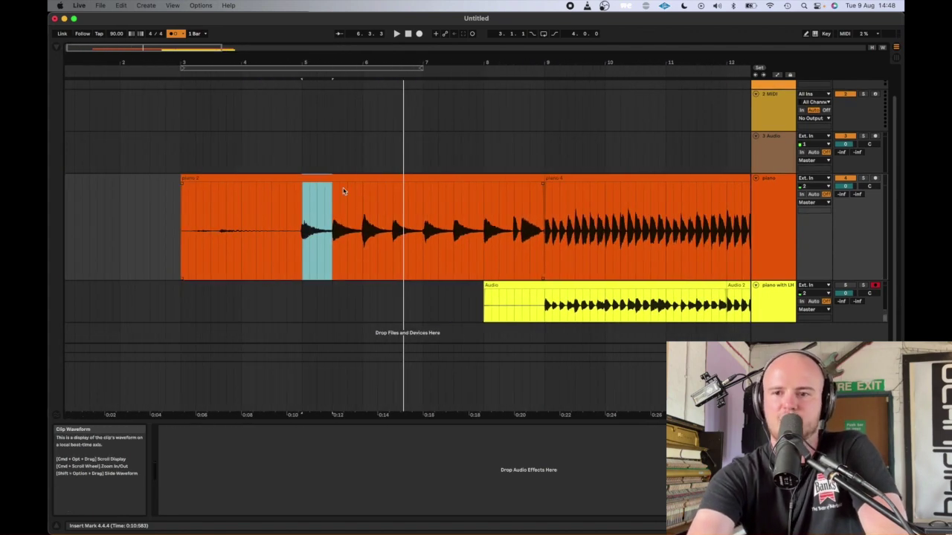
pyautogui.click(322, 179)
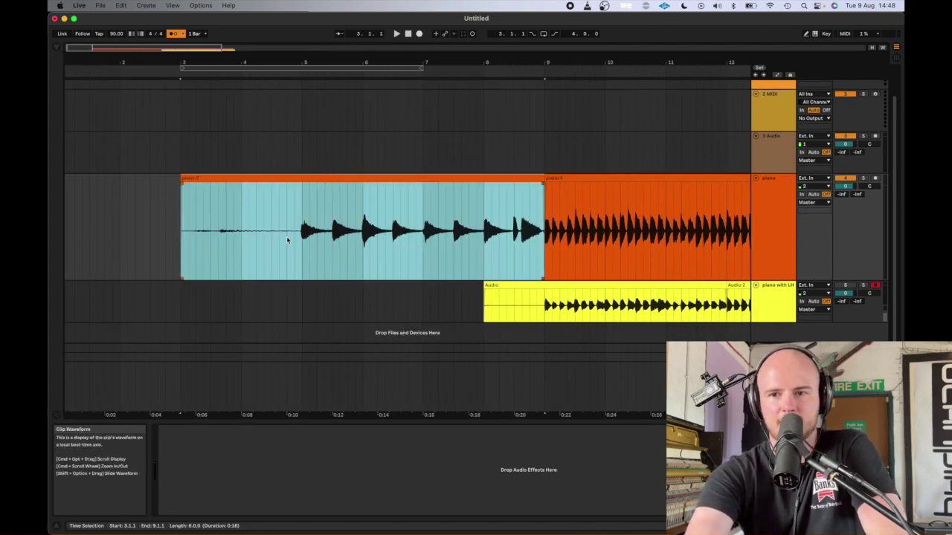
pyautogui.moveTo(293, 240); pyautogui.dragTo(461, 252)
pyautogui.click(428, 175)
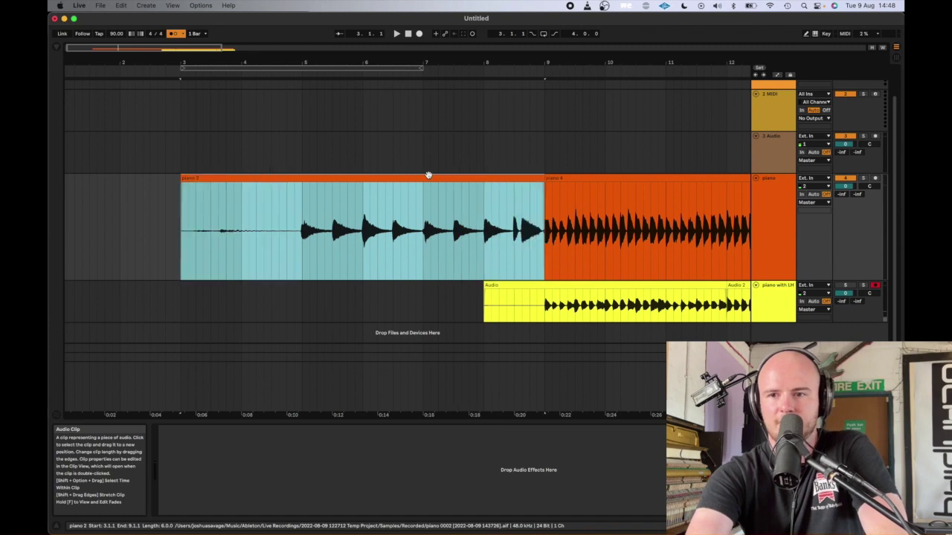
pyautogui.moveTo(302, 254); pyautogui.dragTo(330, 257)
pyautogui.press('super+e')
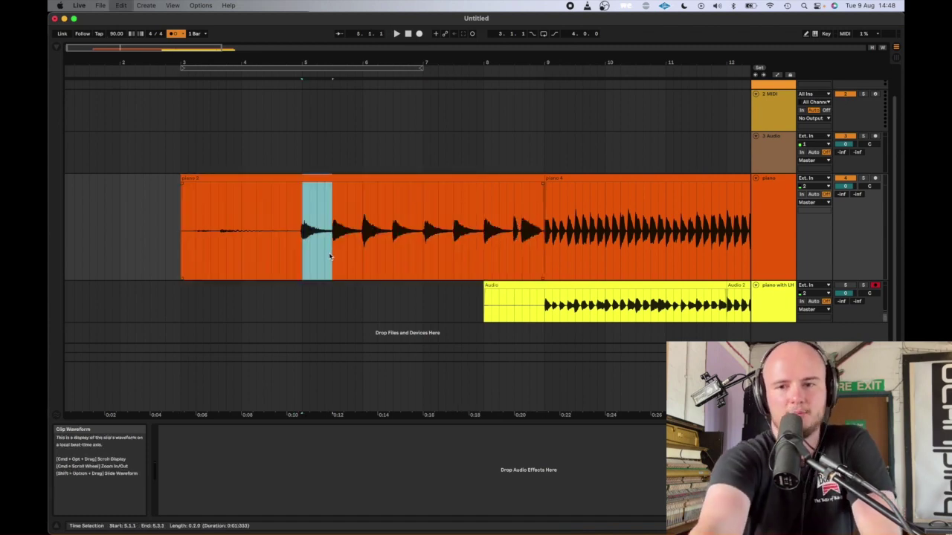
# Open the short piano clip at 5.1.1 for editing in an enlarged sample editor
pyautogui.click(386, 187)
pyautogui.click(310, 180)
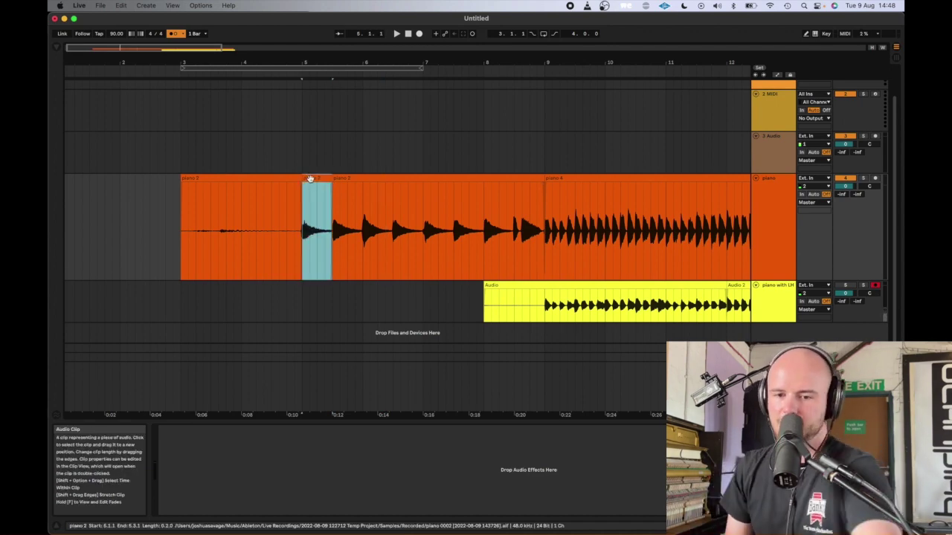
pyautogui.doubleClick(310, 180)
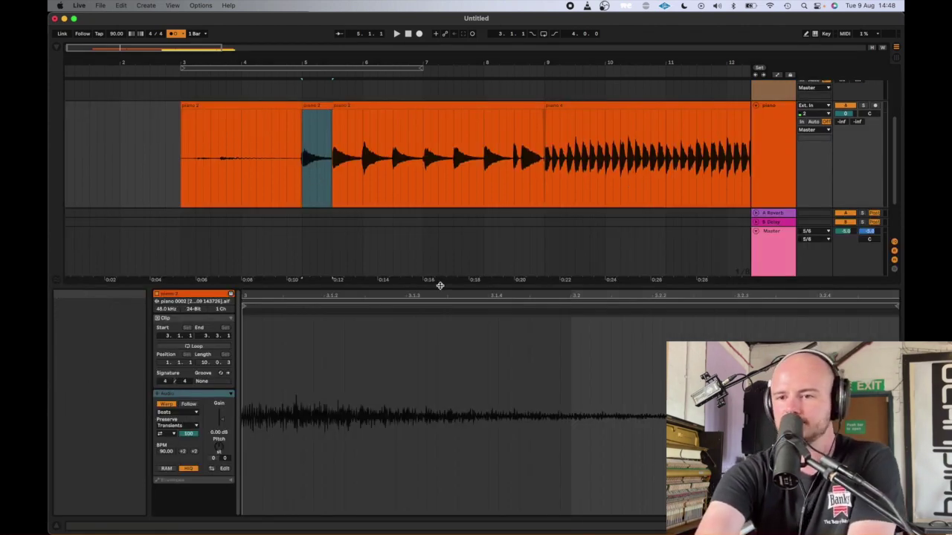
pyautogui.moveTo(440, 284); pyautogui.dragTo(442, 238)
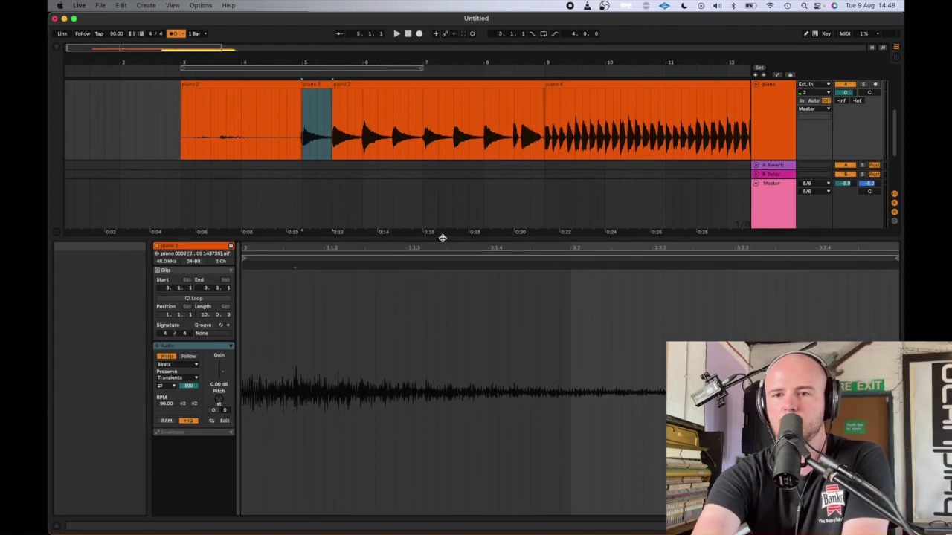
pyautogui.click(429, 86)
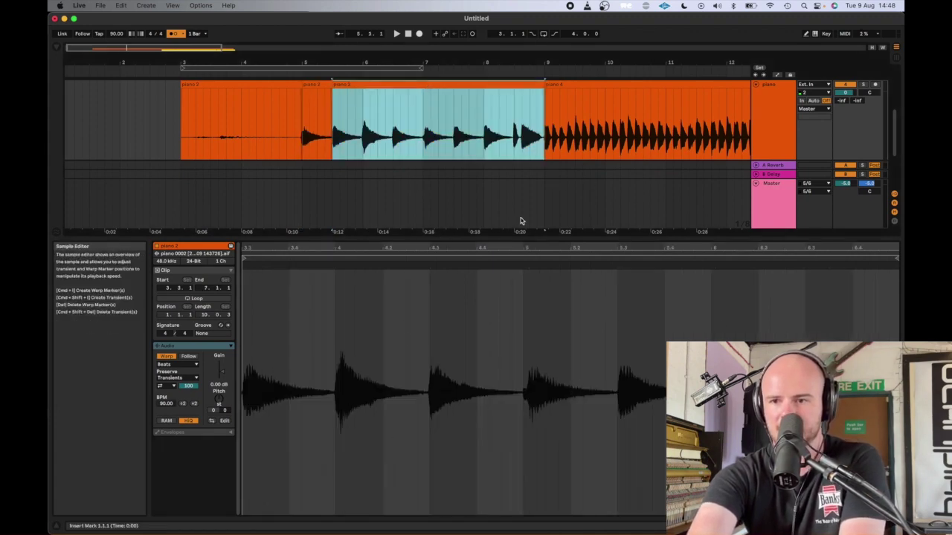
pyautogui.click(315, 85)
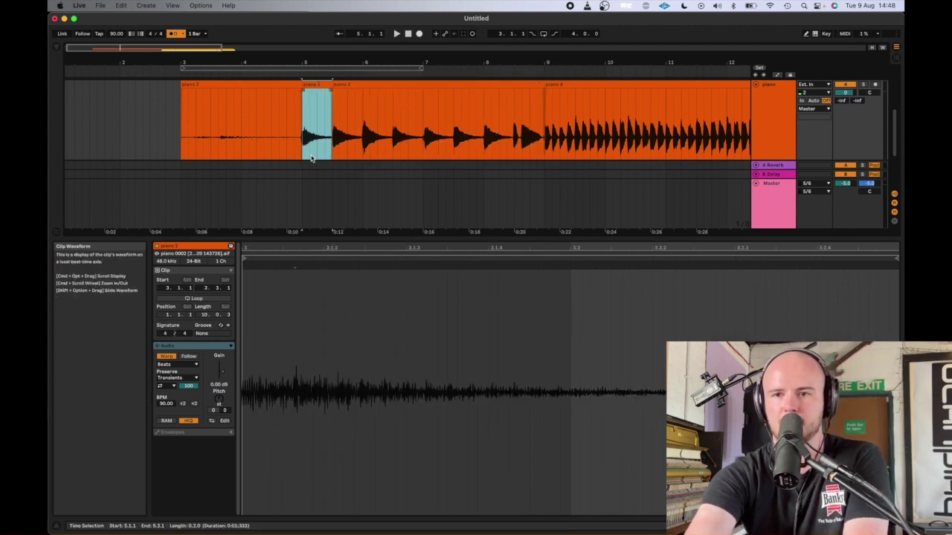
# Listen to the short piano clip from 5.1.1
pyautogui.press('space')
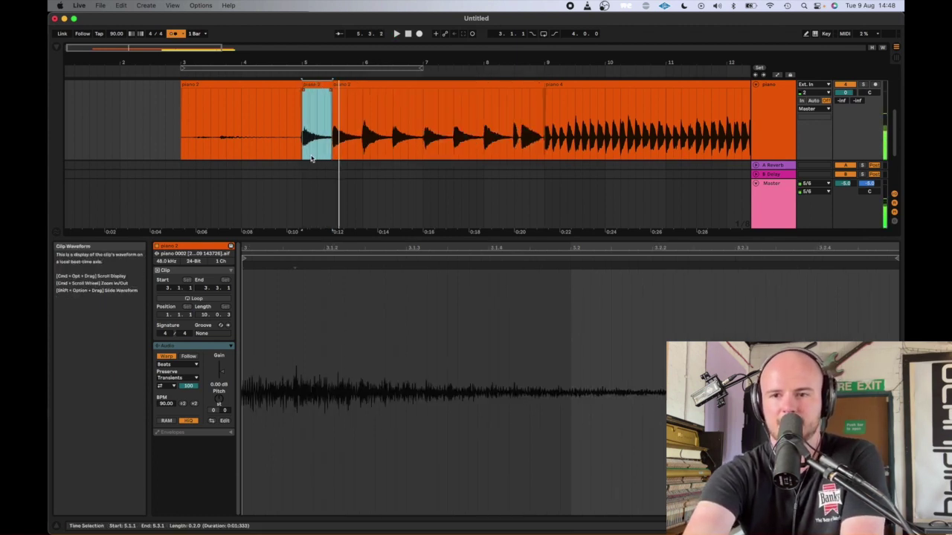
pyautogui.press('space')
pyautogui.press('space')
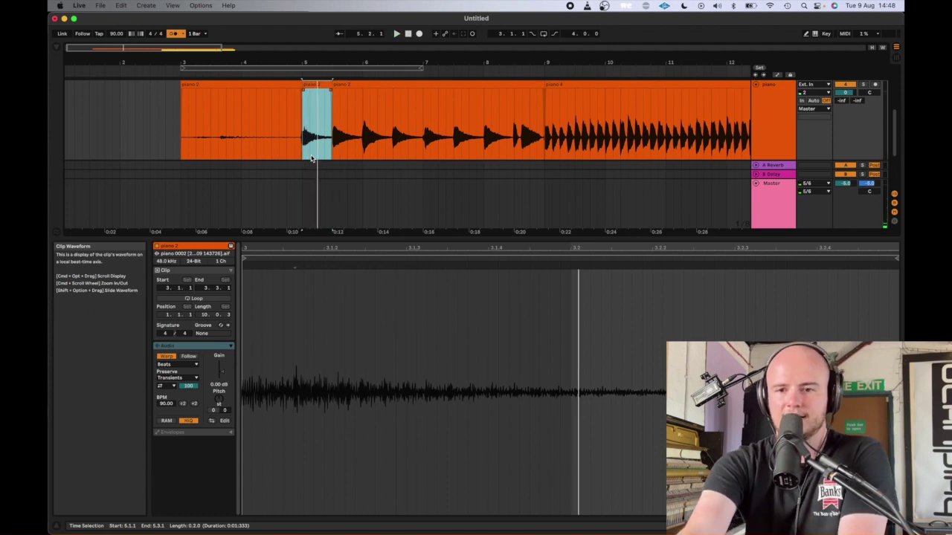
# Try the Complex warp mode on the short clip and transpose its pitch up and down during playback, ending at 0 semitones
pyautogui.click(177, 364)
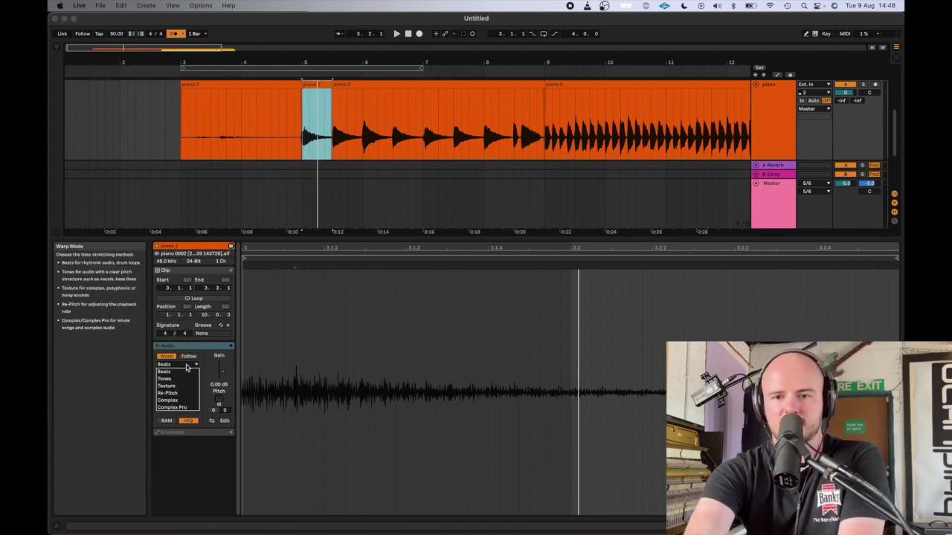
pyautogui.click(184, 401)
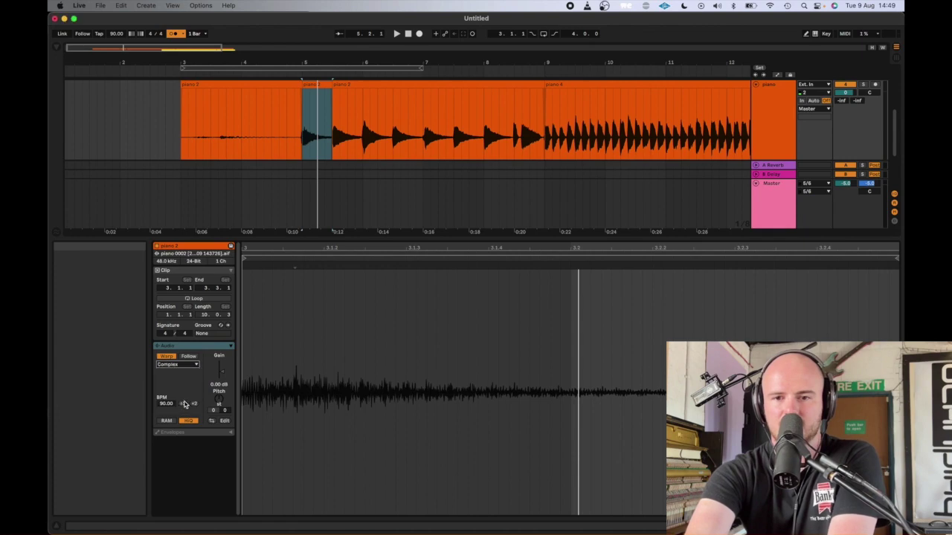
pyautogui.click(179, 346)
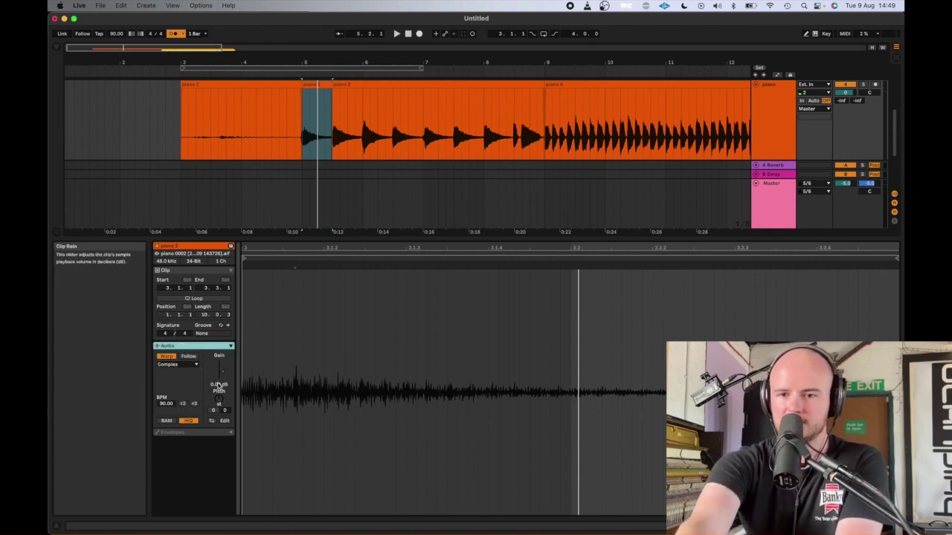
pyautogui.click(221, 400)
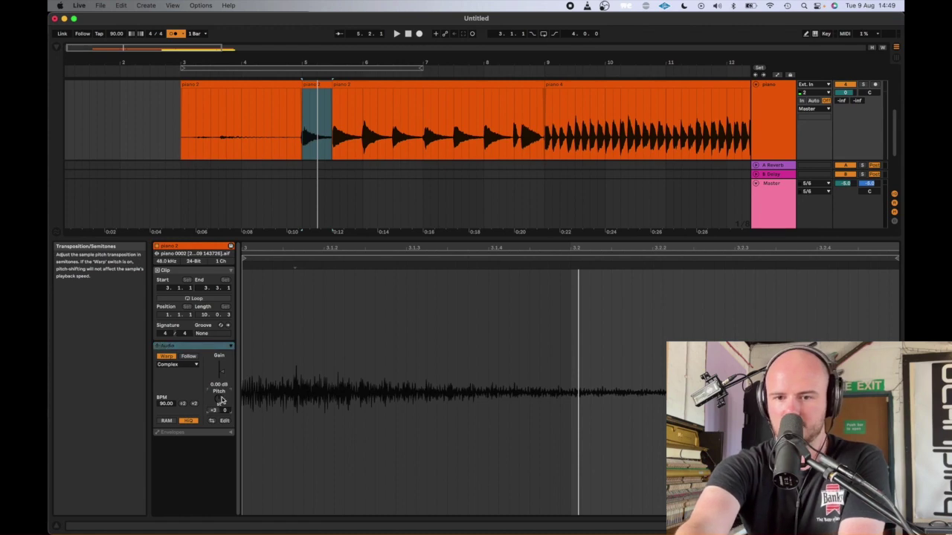
pyautogui.press('space')
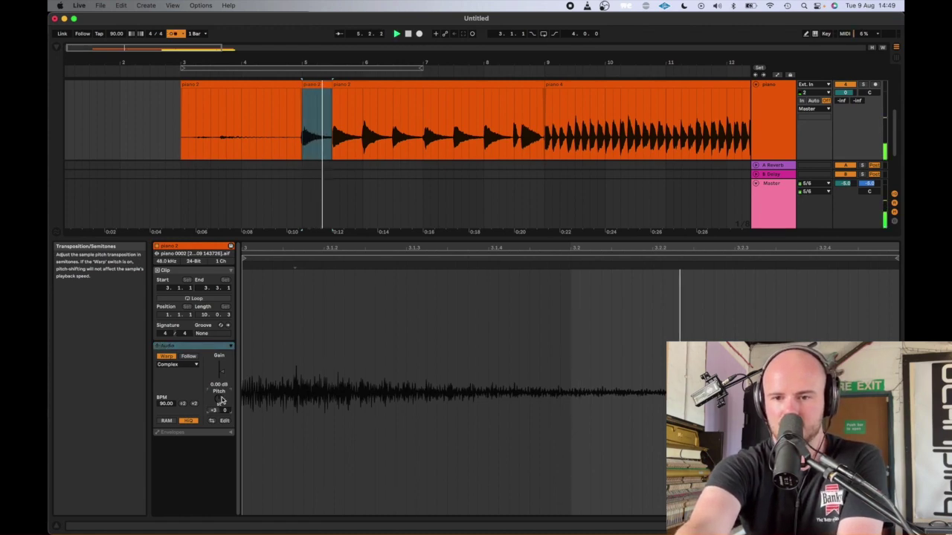
pyautogui.press('Down')
pyautogui.press('Down')
pyautogui.press('Down')
pyautogui.press('Down')
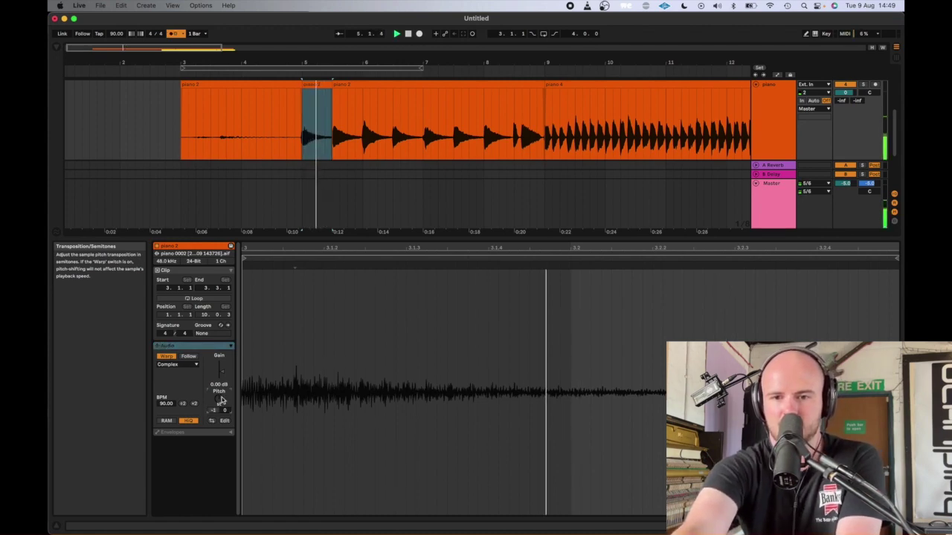
pyautogui.press('Up')
pyautogui.press('Up')
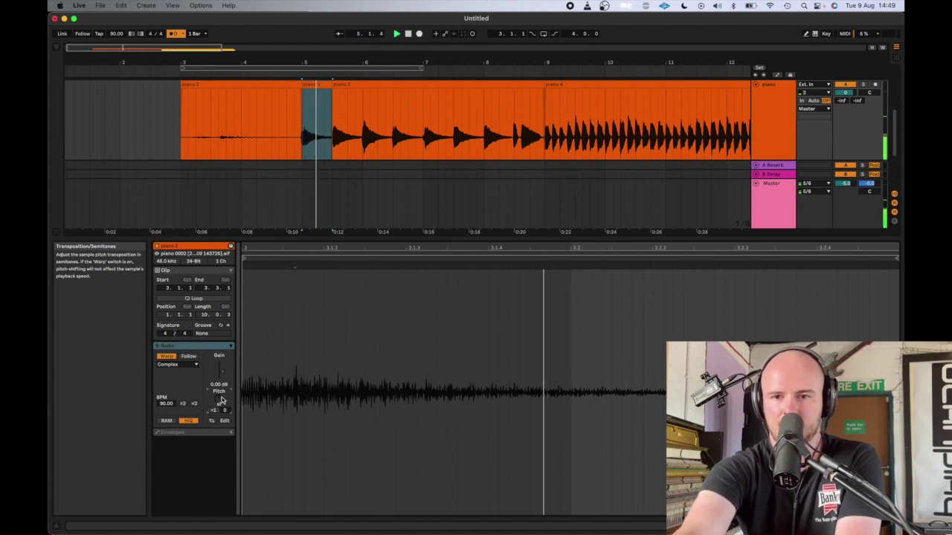
pyautogui.press('Down')
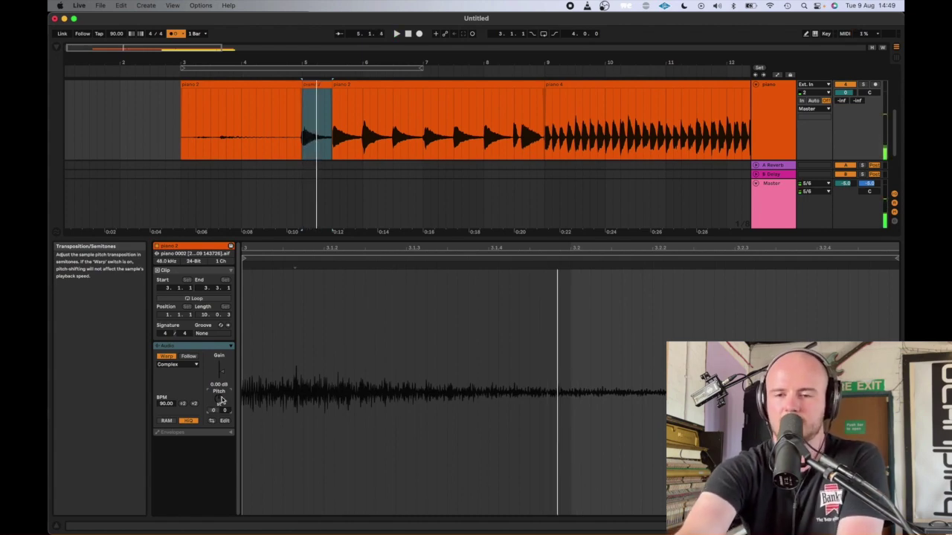
# Turn off warping for the short piano clip and set its warp mode to Beats
pyautogui.click(168, 358)
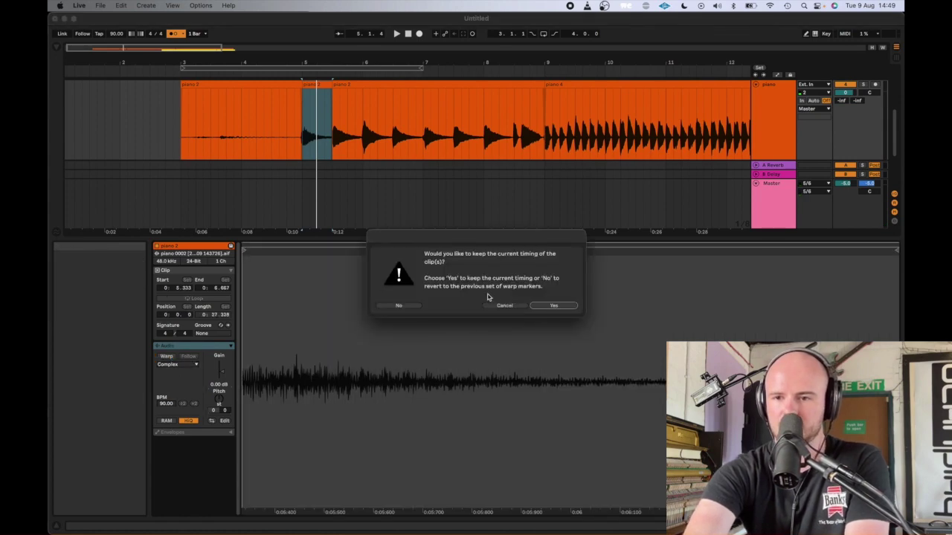
pyautogui.click(504, 306)
pyautogui.click(192, 364)
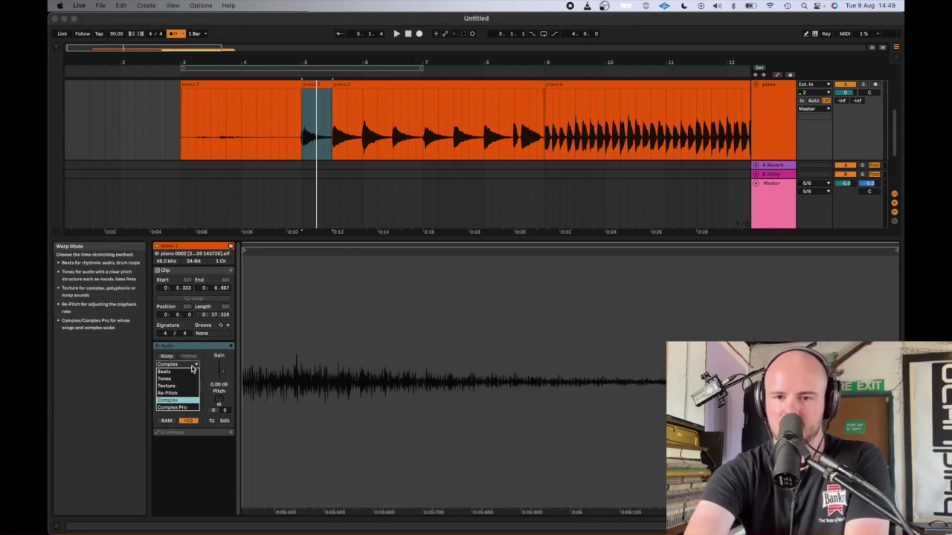
pyautogui.click(192, 371)
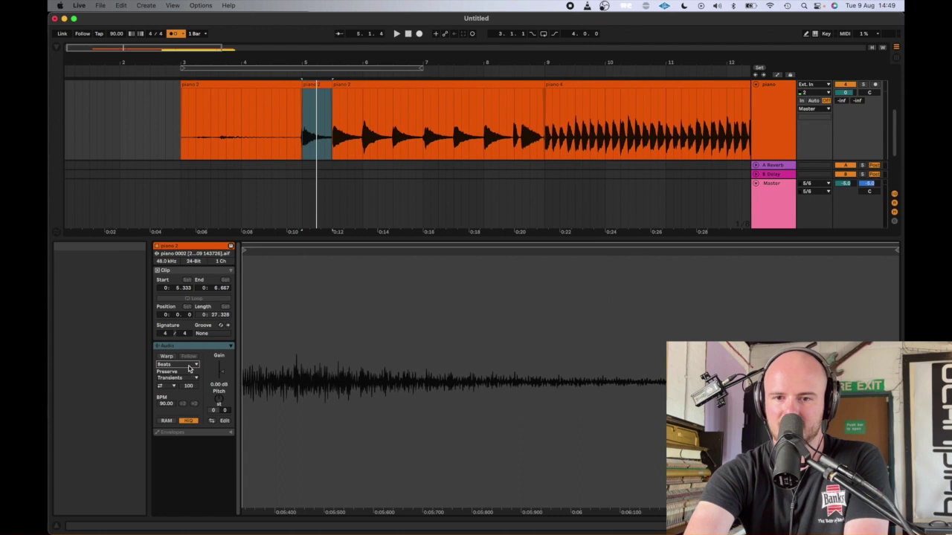
# Play back the unwarped clip from 5.1.1 into the following piano clip
pyautogui.click(309, 136)
pyautogui.press('space')
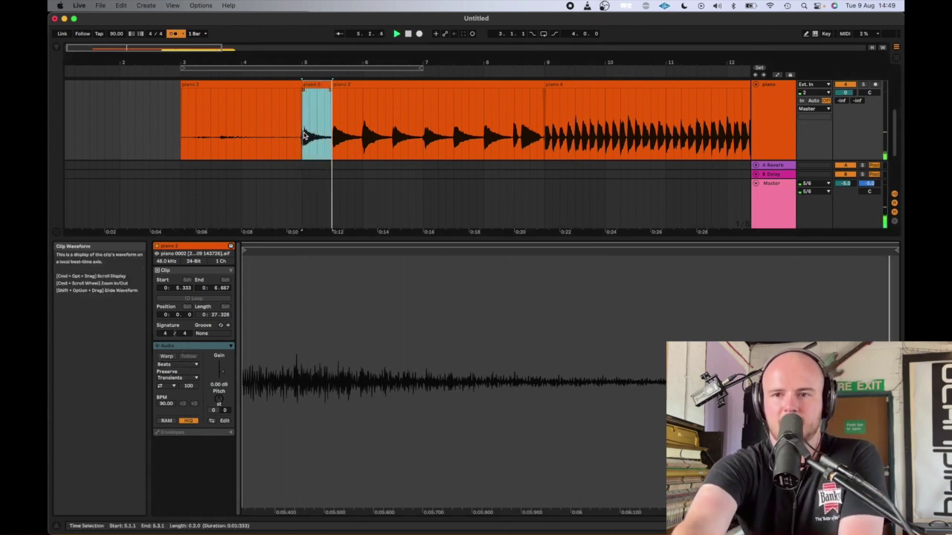
pyautogui.press('space')
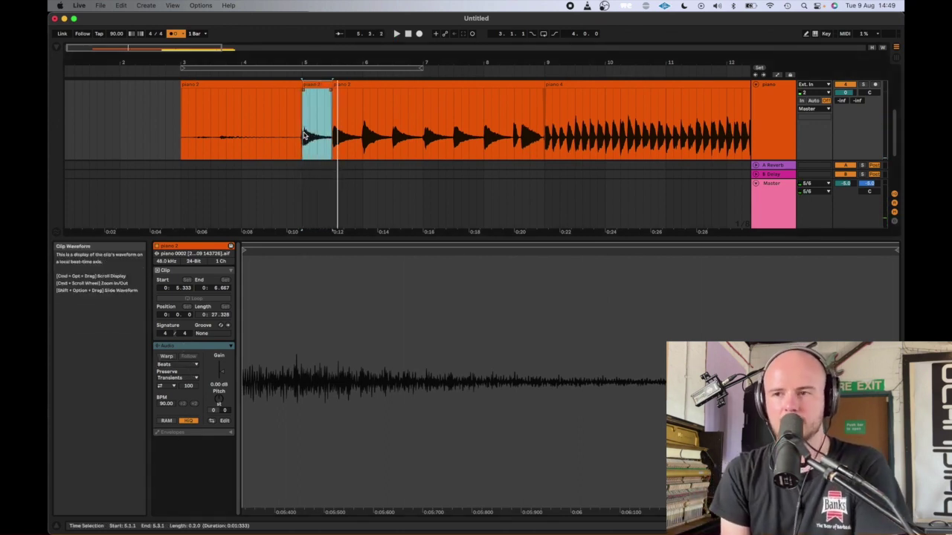